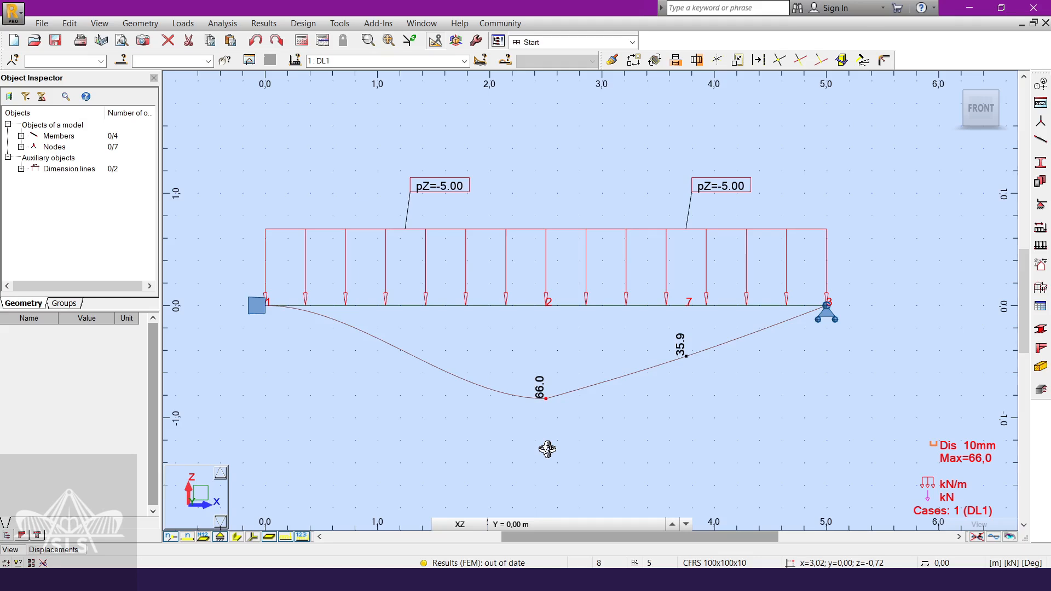
Start a new plane frame project, discarding the changes to 004.rtd
scroll(549, 438, up, 3)
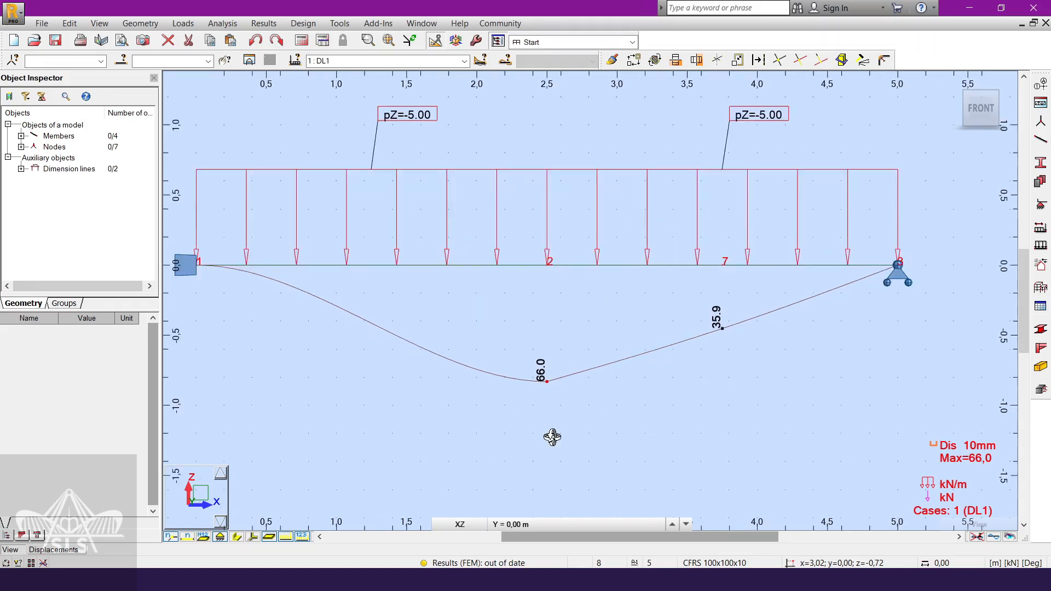
key(ctrl+n)
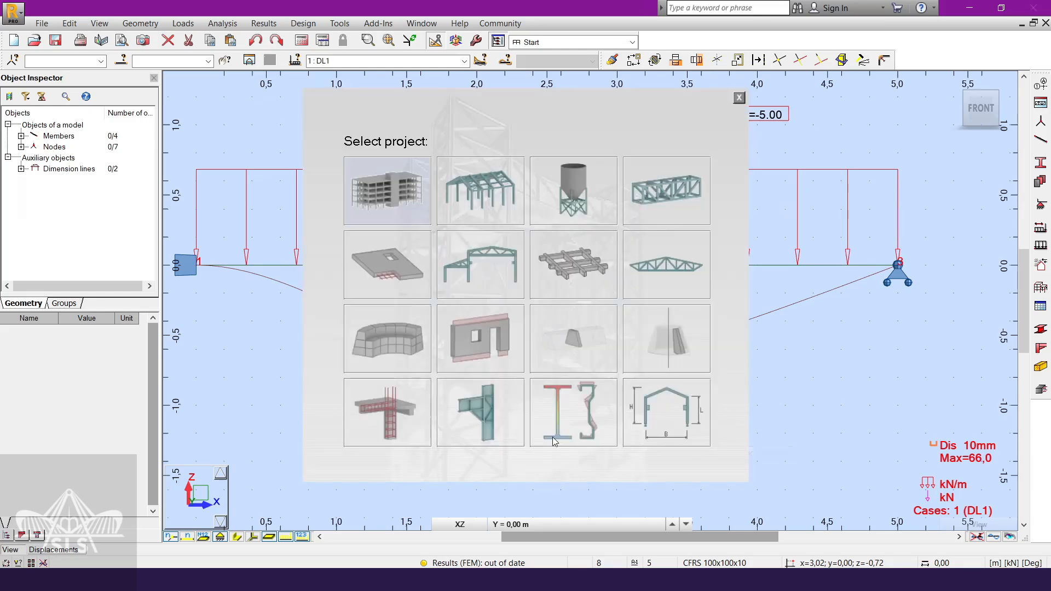
click(444, 275)
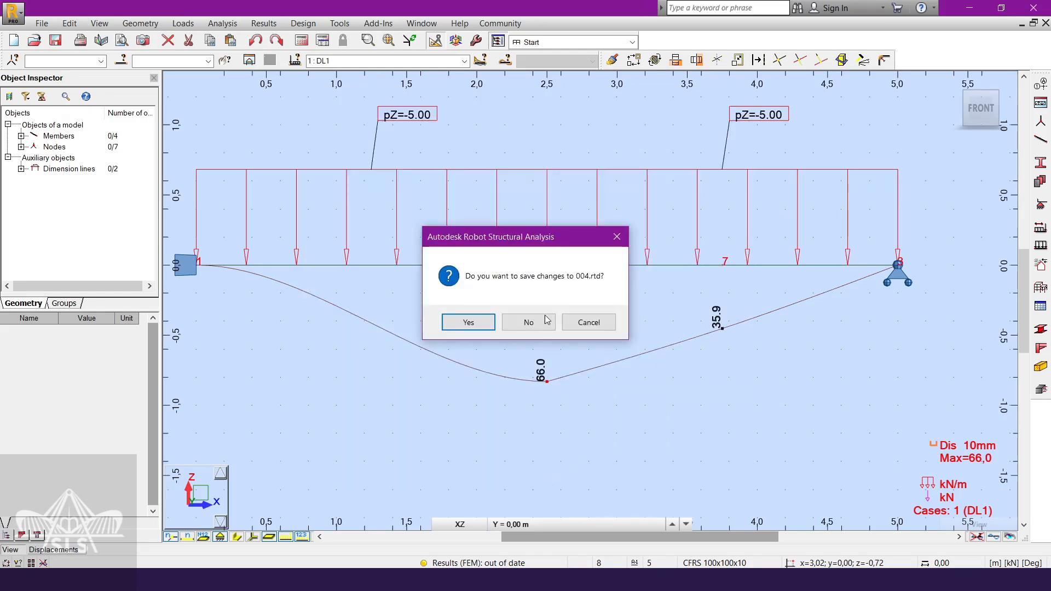
click(528, 322)
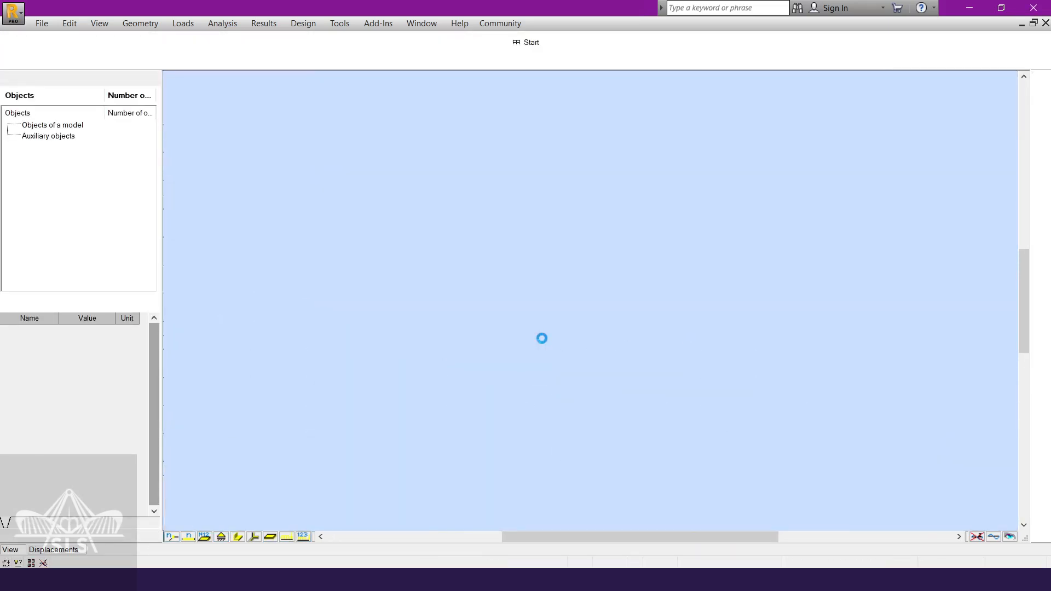
right_click(555, 310)
click(565, 330)
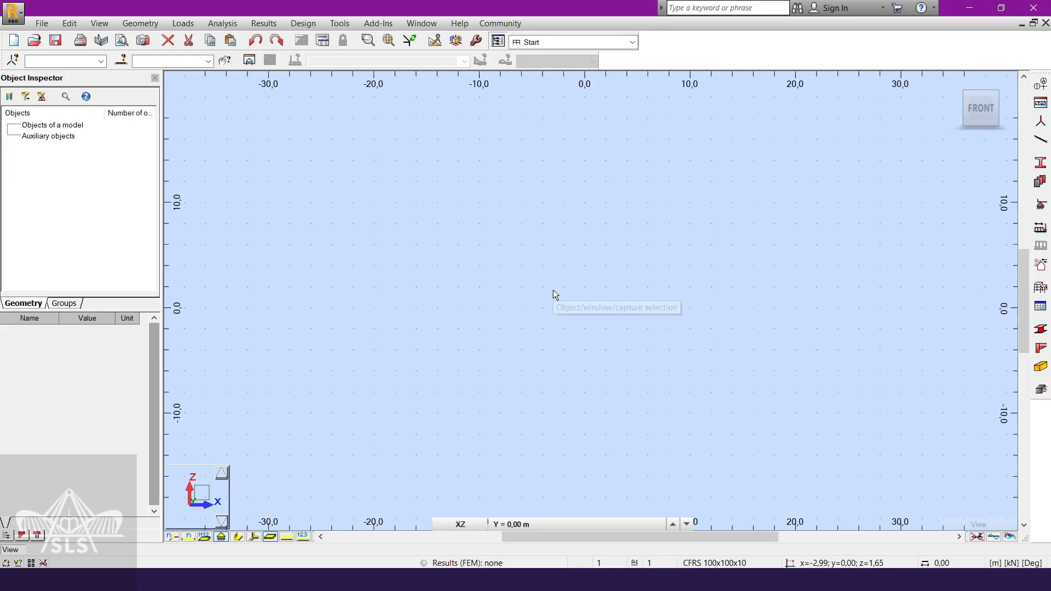
Begin defining a simple member with section CFRS 100x100x10, as given for the profile in the 004Question PDF
click(1040, 141)
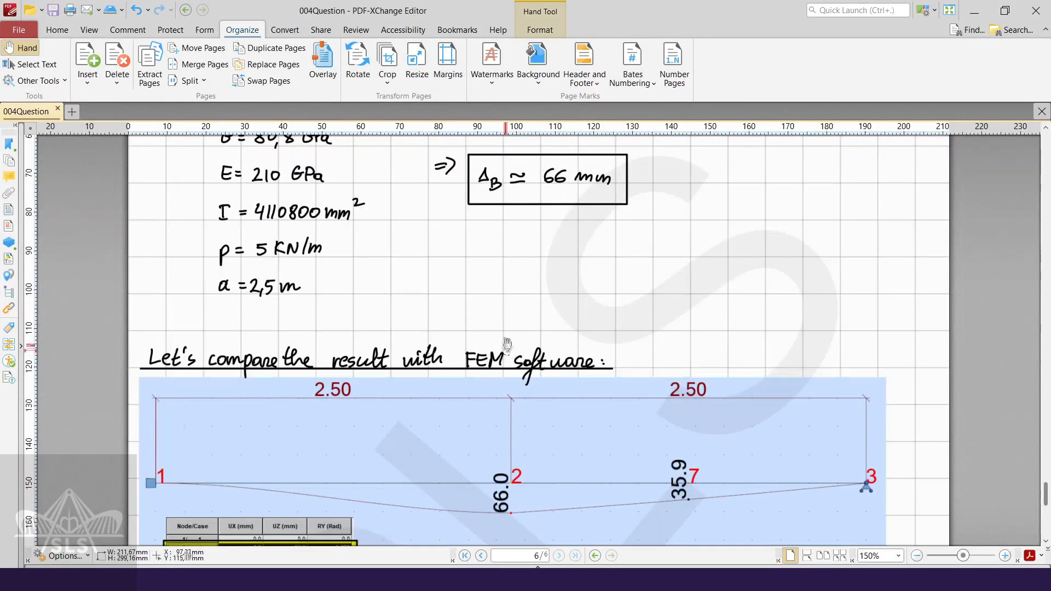
scroll(507, 343, up, 6)
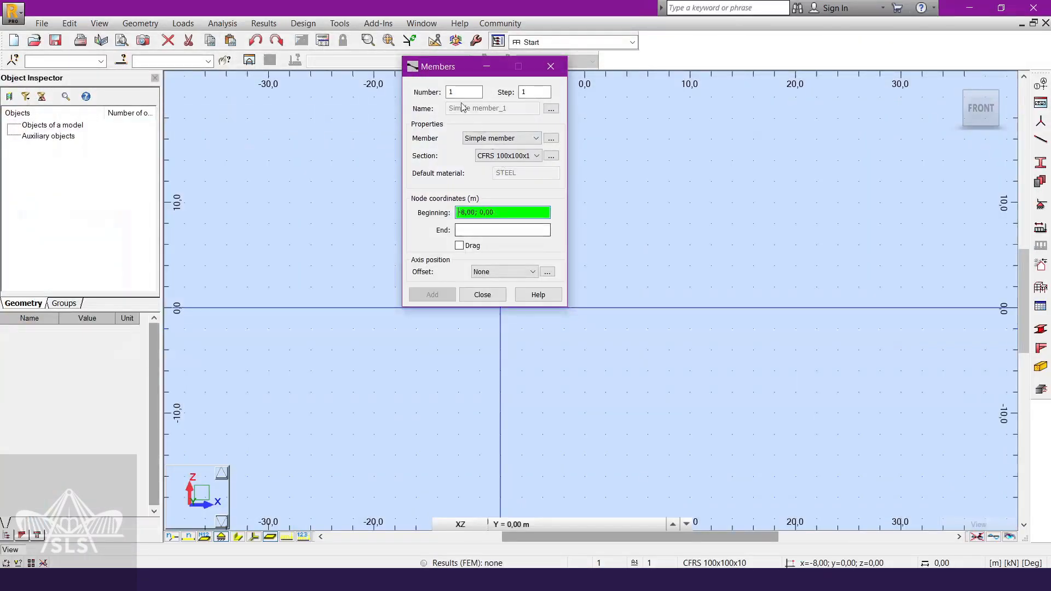
drag(442, 68, 494, 118)
click(560, 207)
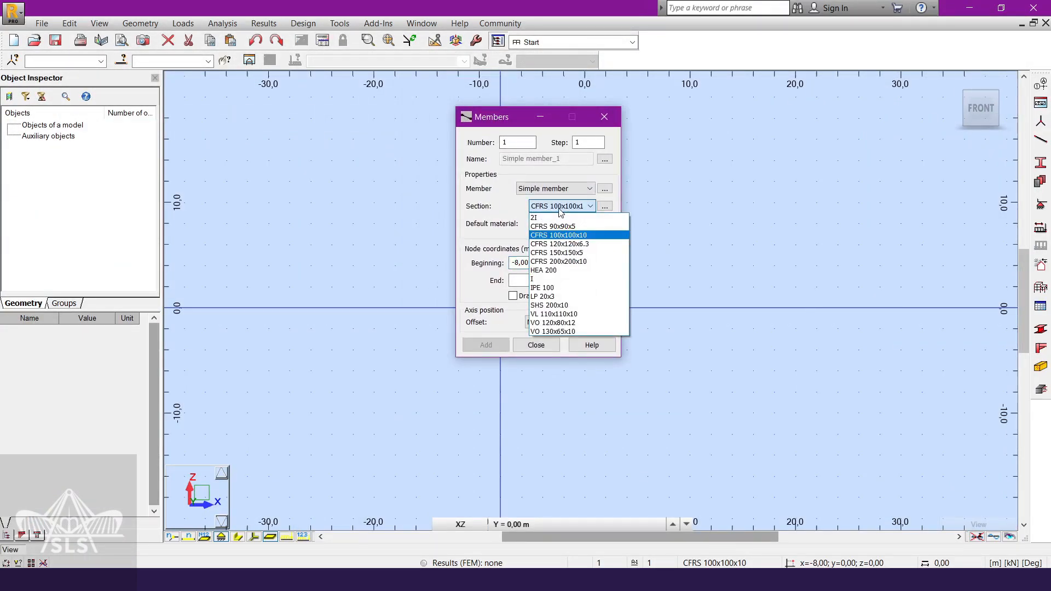
click(574, 235)
click(553, 263)
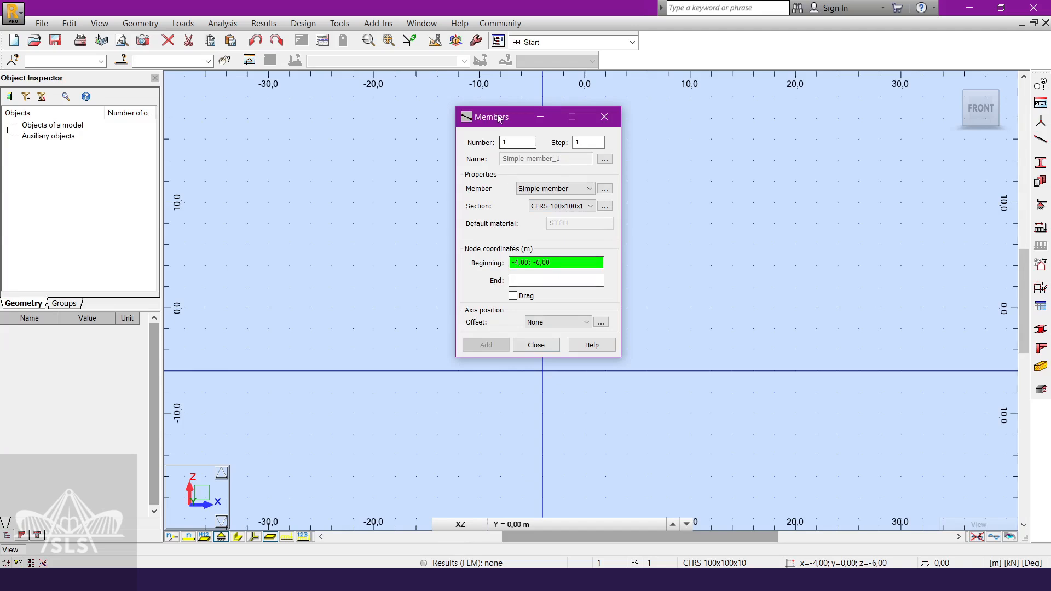
drag(496, 118, 333, 143)
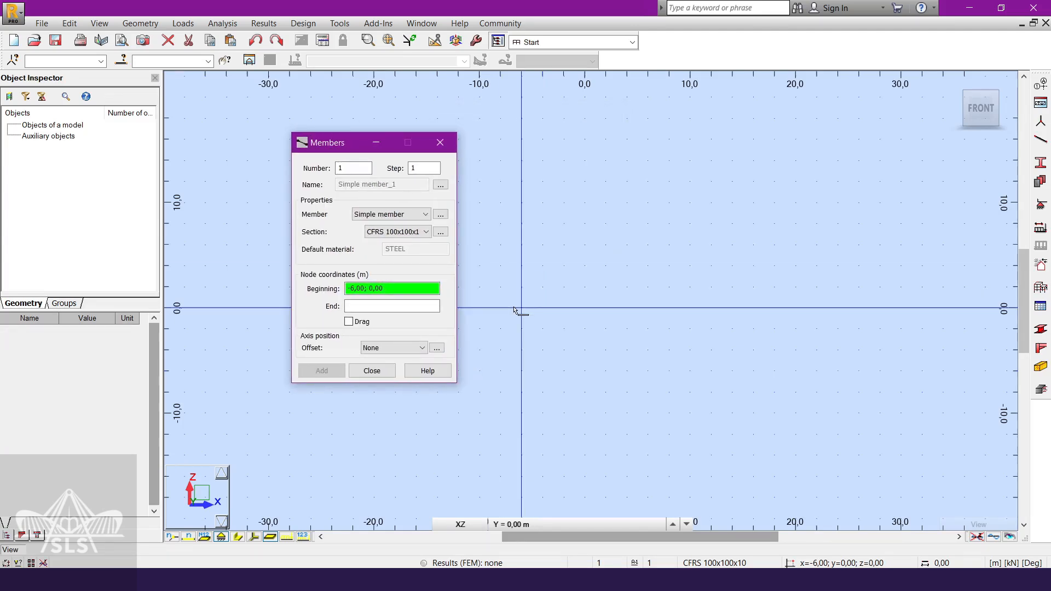
Switch to the 004Question PDF in PDF-XChange Editor and review the assumed values, displacement formula and beam sketch
key(alt+Tab)
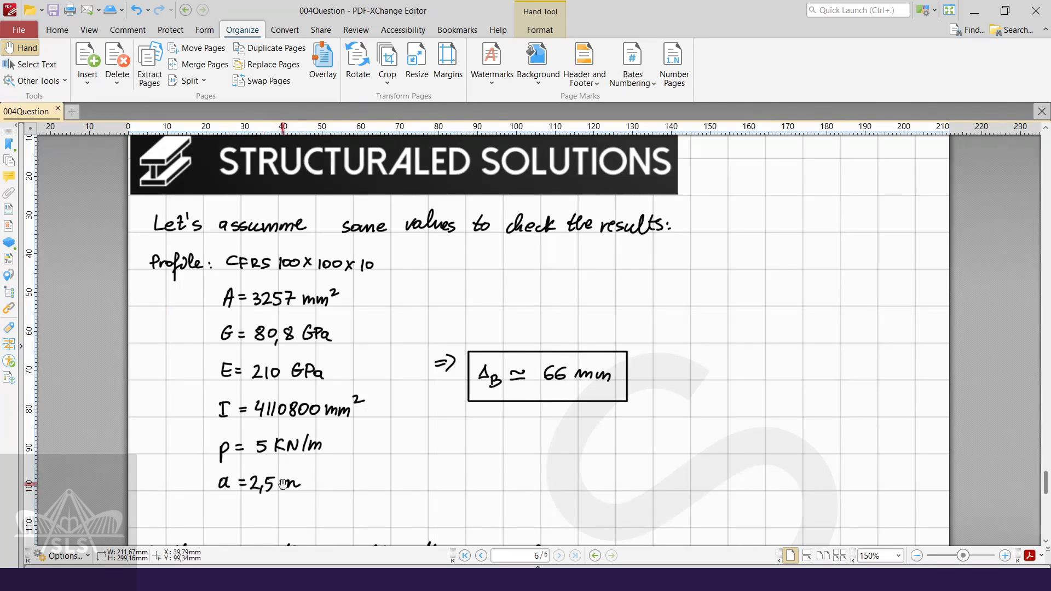
ctrl+scroll(309, 470, down, 2)
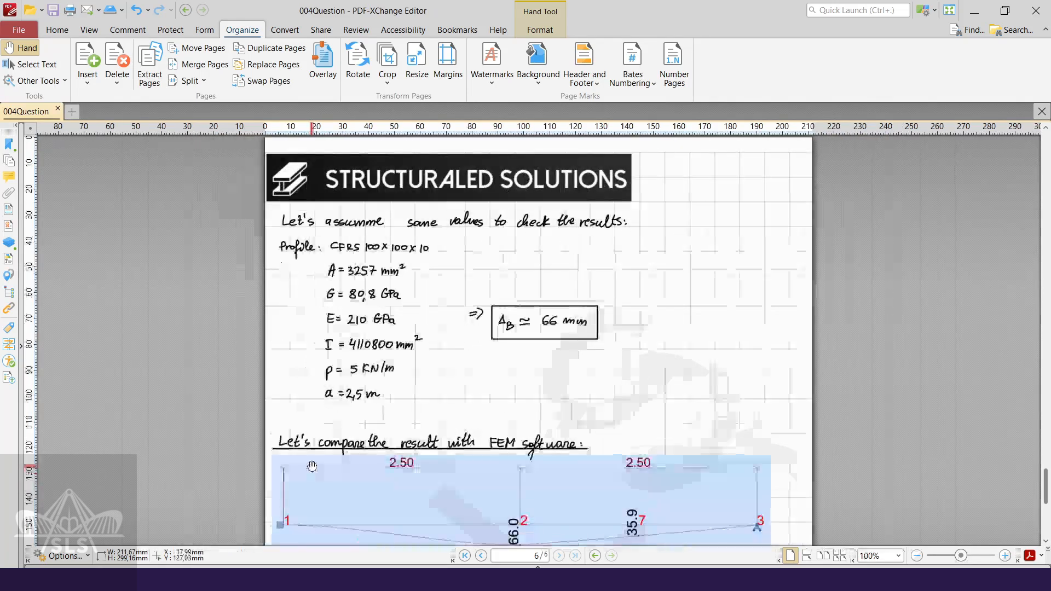
scroll(378, 444, up, 5)
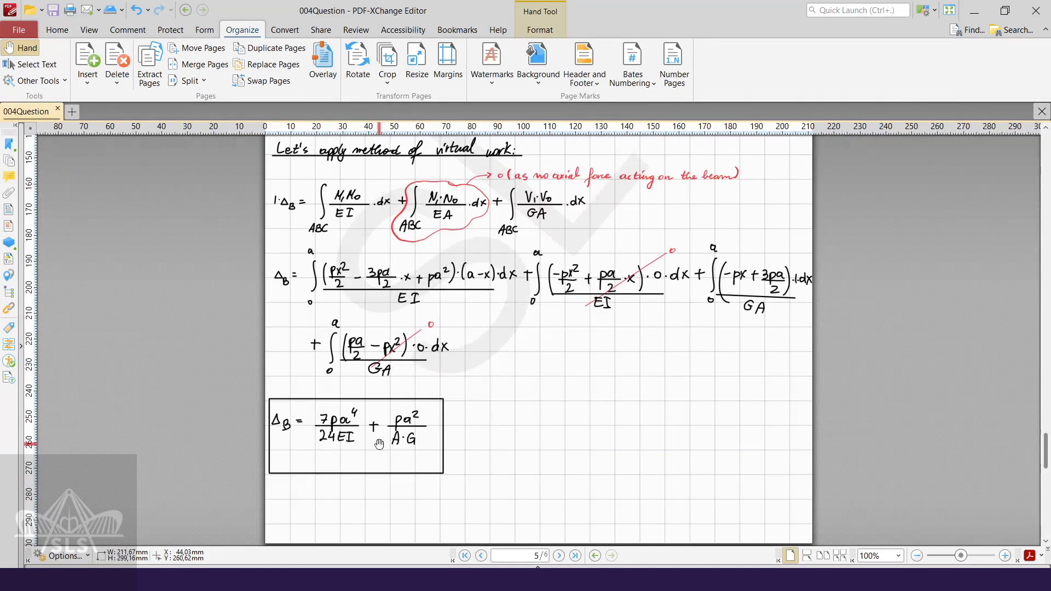
scroll(379, 443, up, 20)
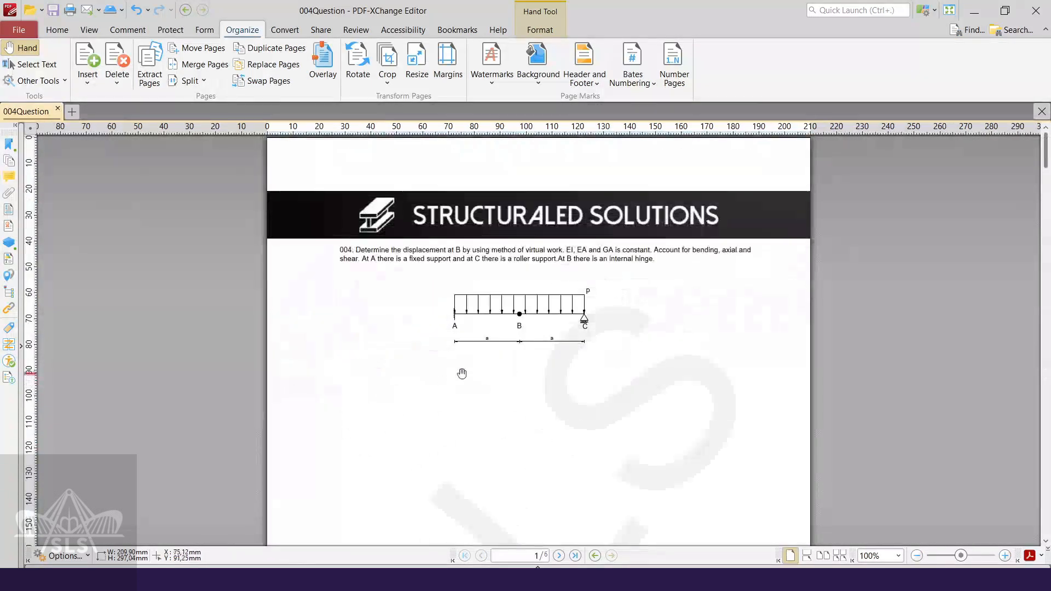
ctrl+scroll(547, 332, up, 2)
scroll(550, 341, down, 15)
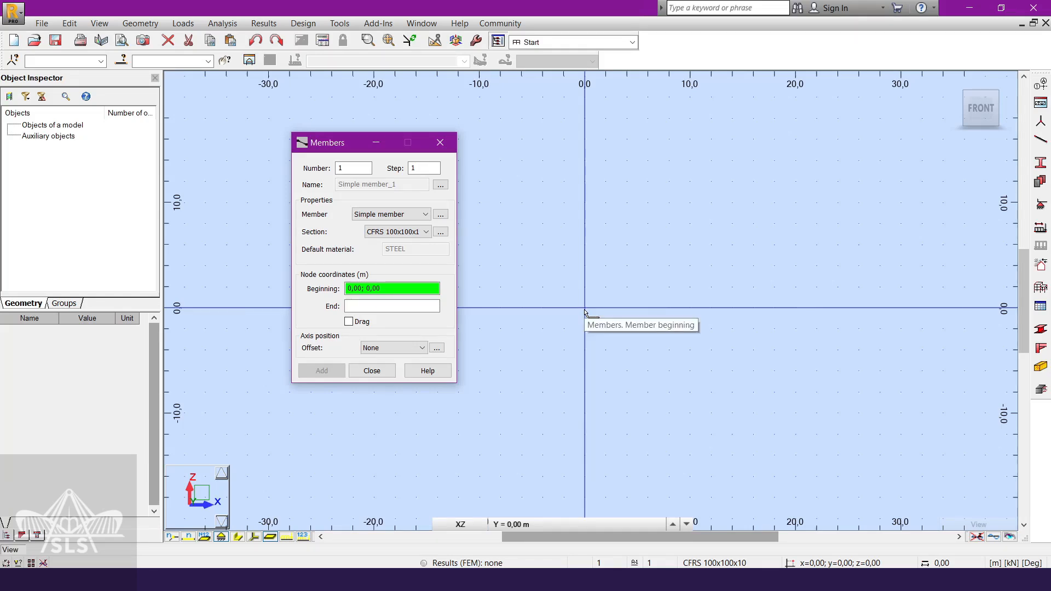
In Robot Structural Analysis, add a CFRS 100x100x10 member from the origin (0; 0) to end coordinates 2,5 0
click(584, 312)
scroll(628, 314, up, 3)
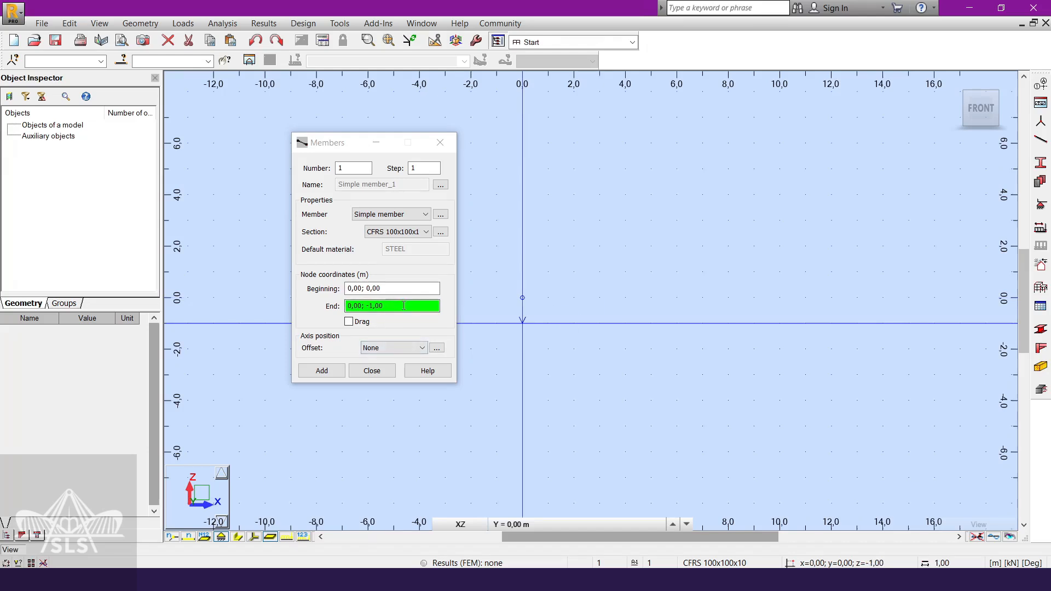
drag(403, 304, 295, 322)
text(2,5 0)
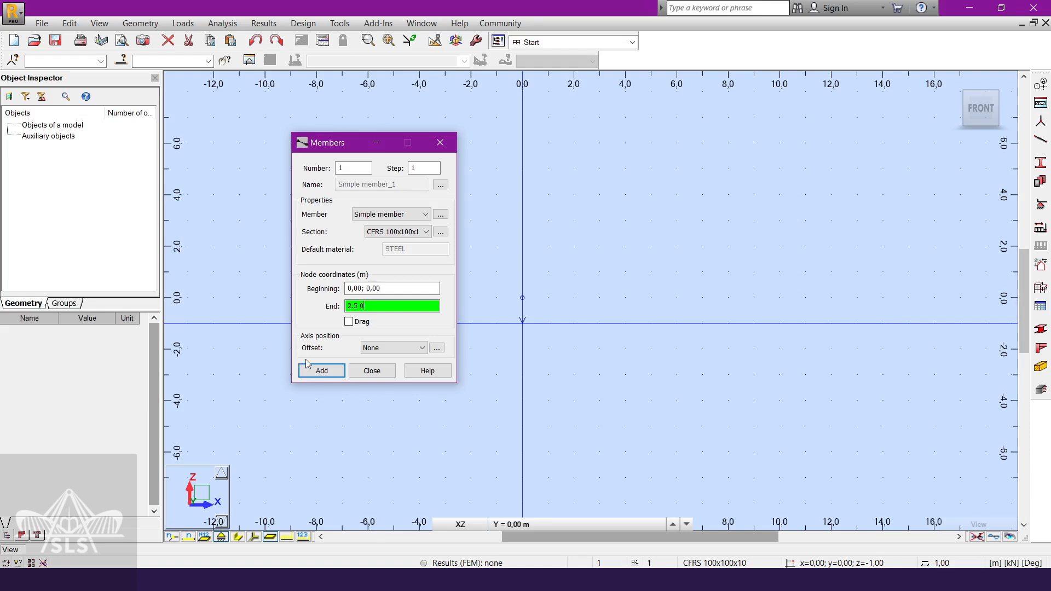
click(320, 370)
right_click(676, 246)
click(682, 277)
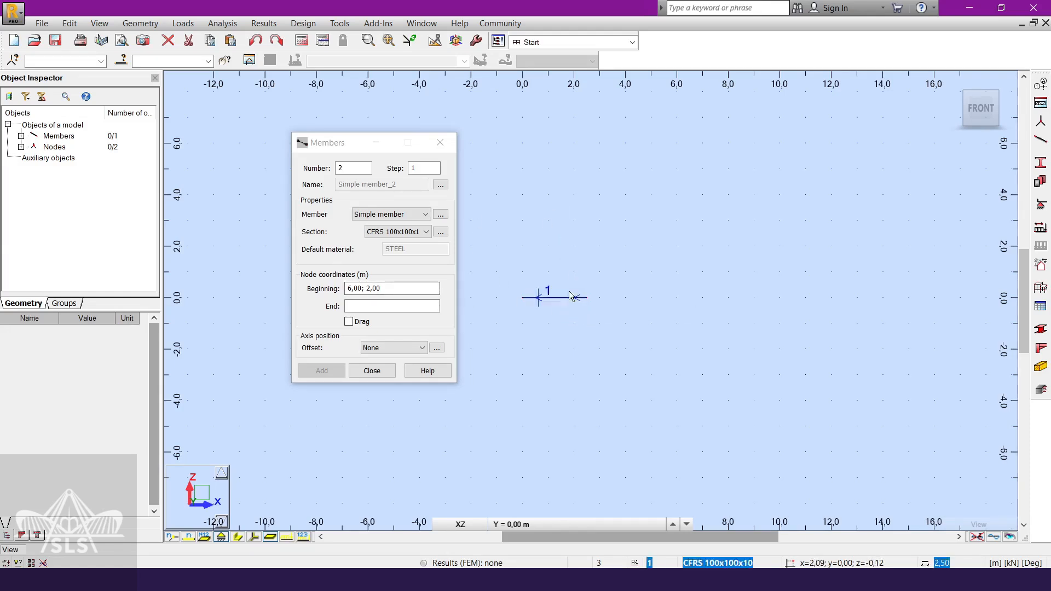
Show the Edit toolbar and dock it beside the existing toolbars above the drawing view
click(347, 24)
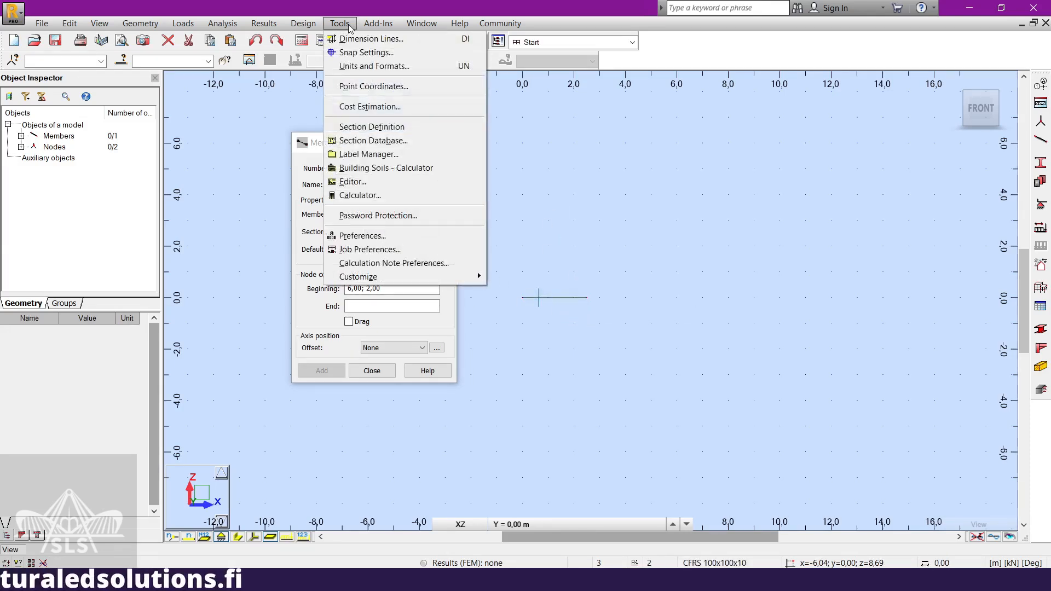
mouse_move(437, 275)
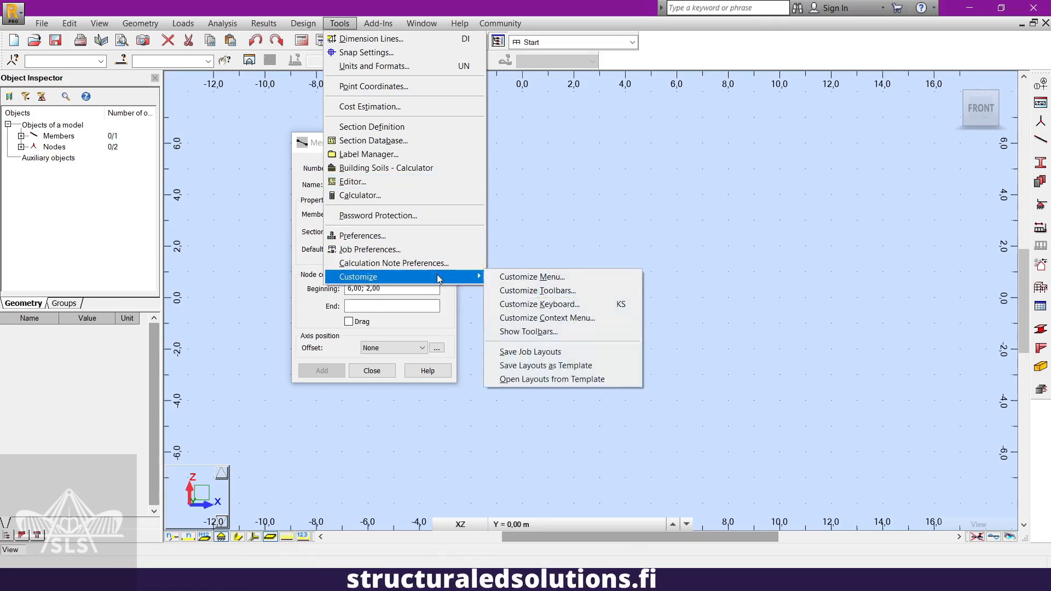
click(523, 332)
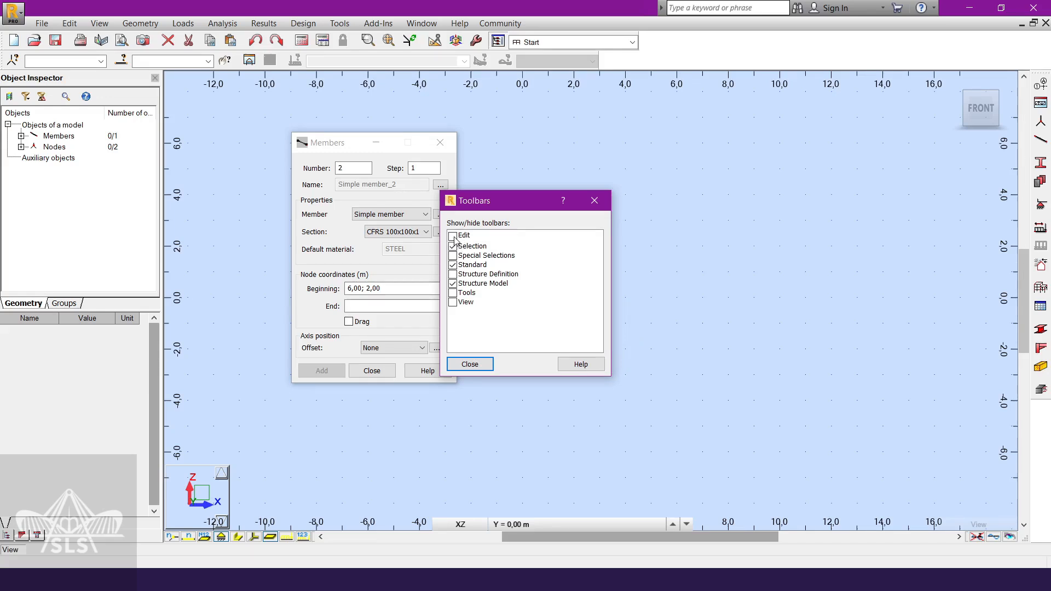
click(453, 236)
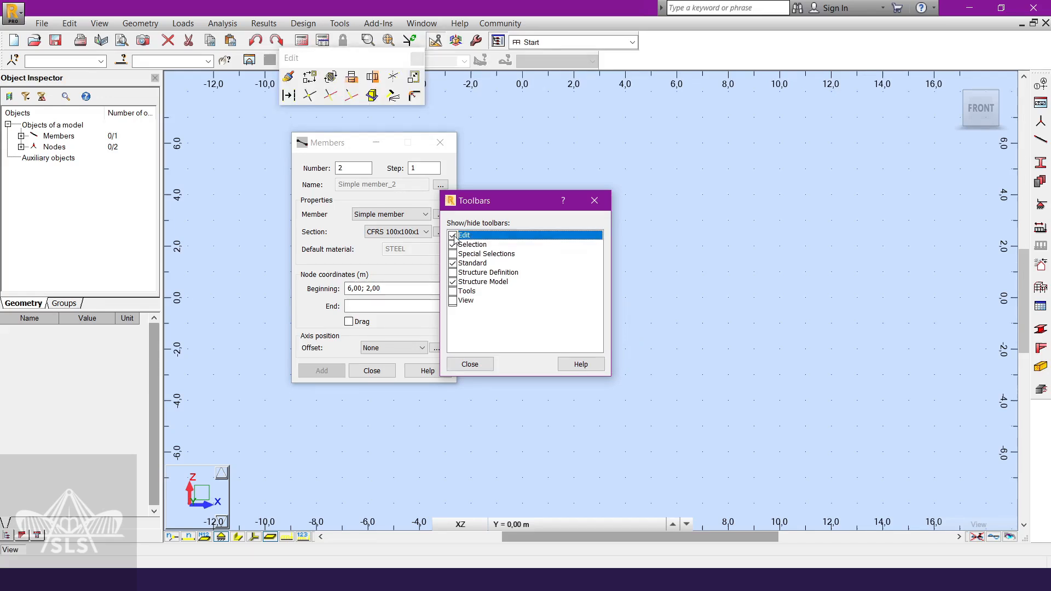
click(470, 364)
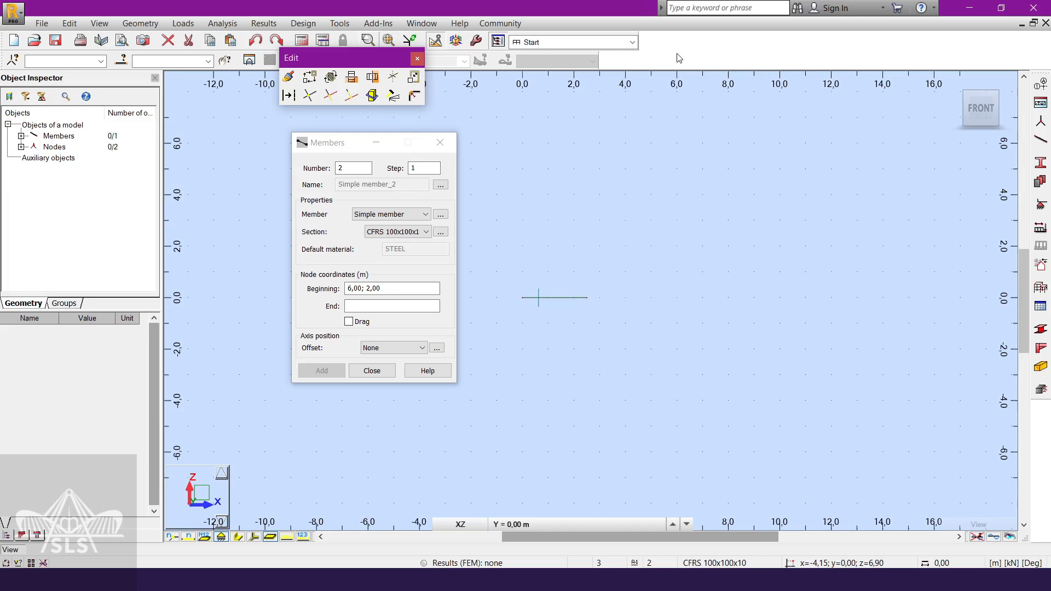
drag(678, 57, 679, 57)
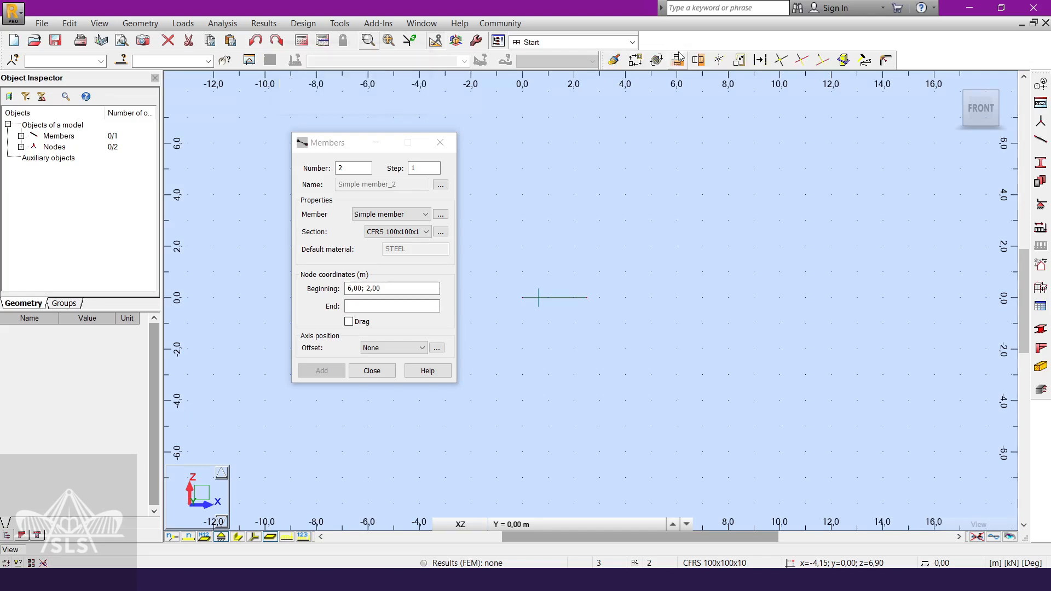
Copy the member once with a translation vector of 2,50; 0,00 so the copy continues from its far end, and close the Members dialog
click(636, 62)
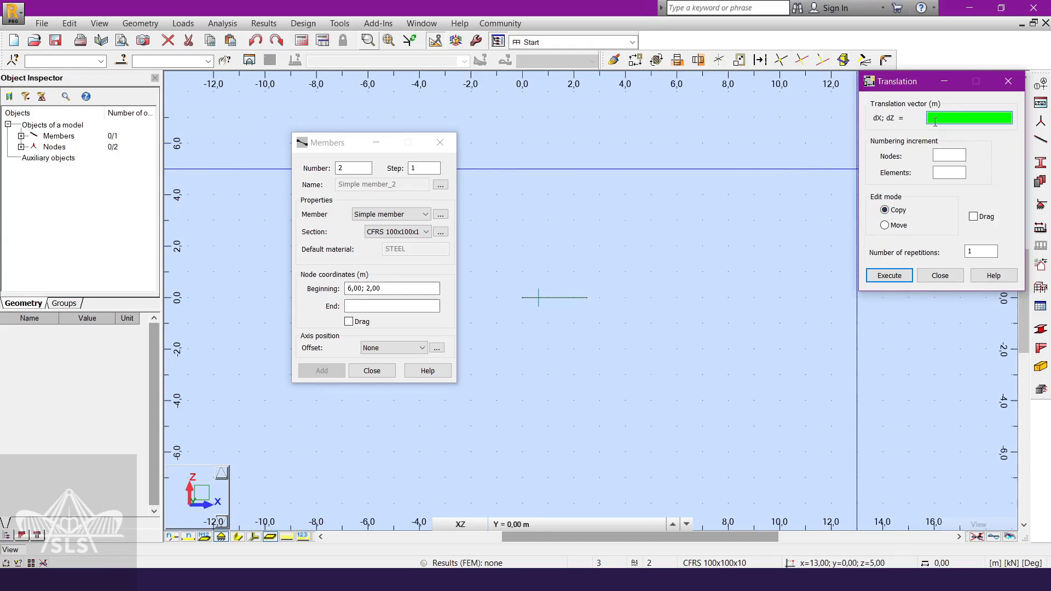
right_click(665, 261)
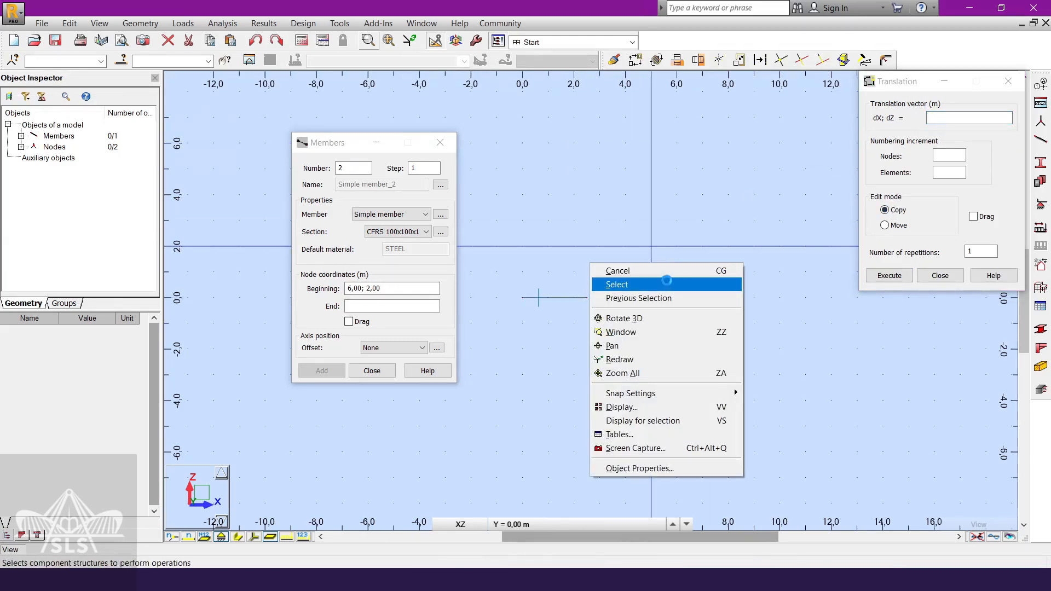
click(667, 284)
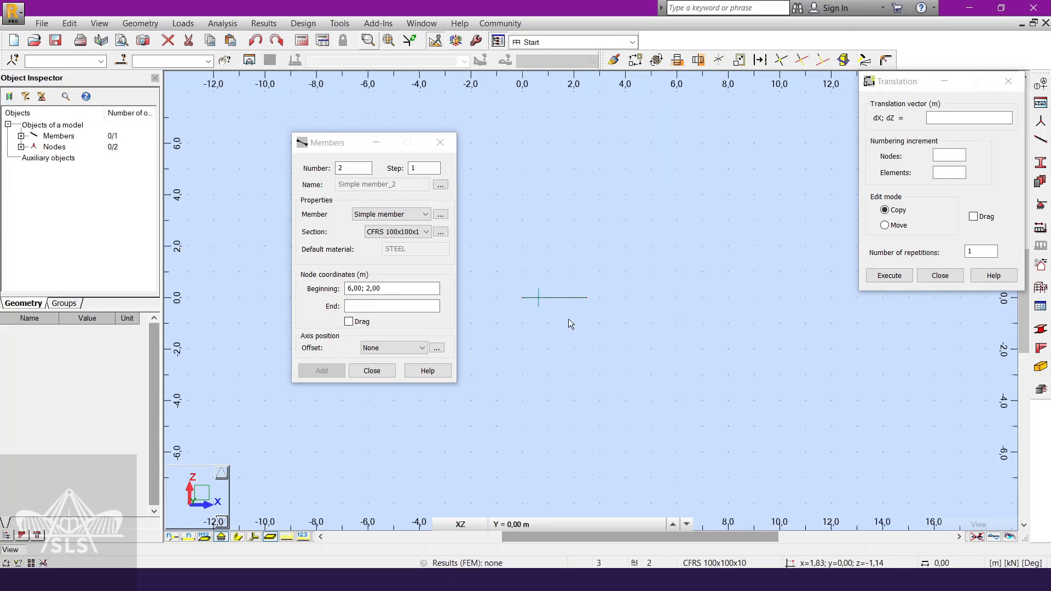
drag(558, 262, 559, 262)
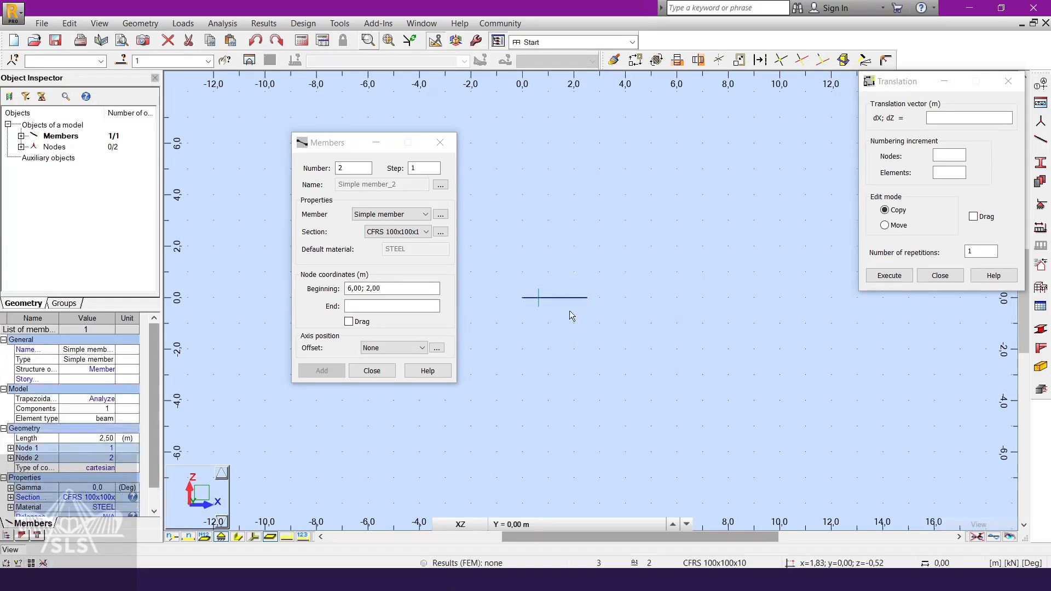
click(930, 119)
scroll(547, 298, up, 1)
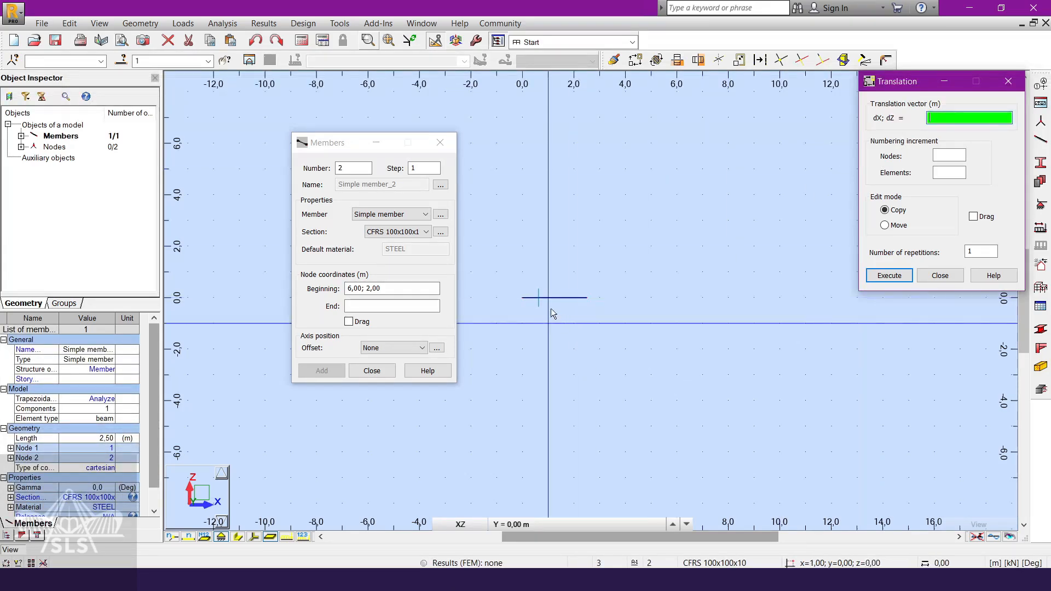
click(517, 294)
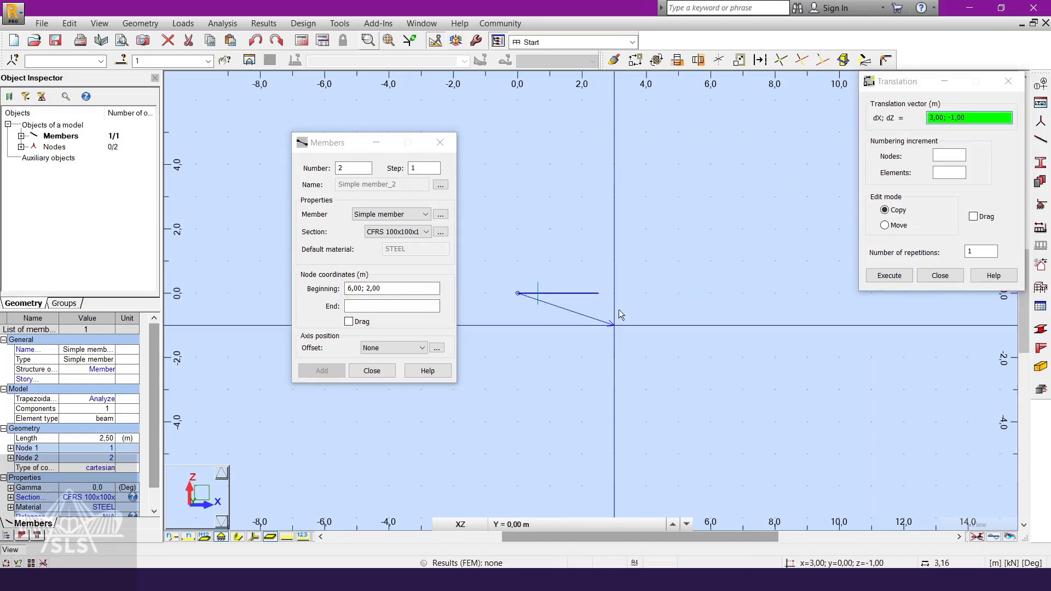
click(598, 293)
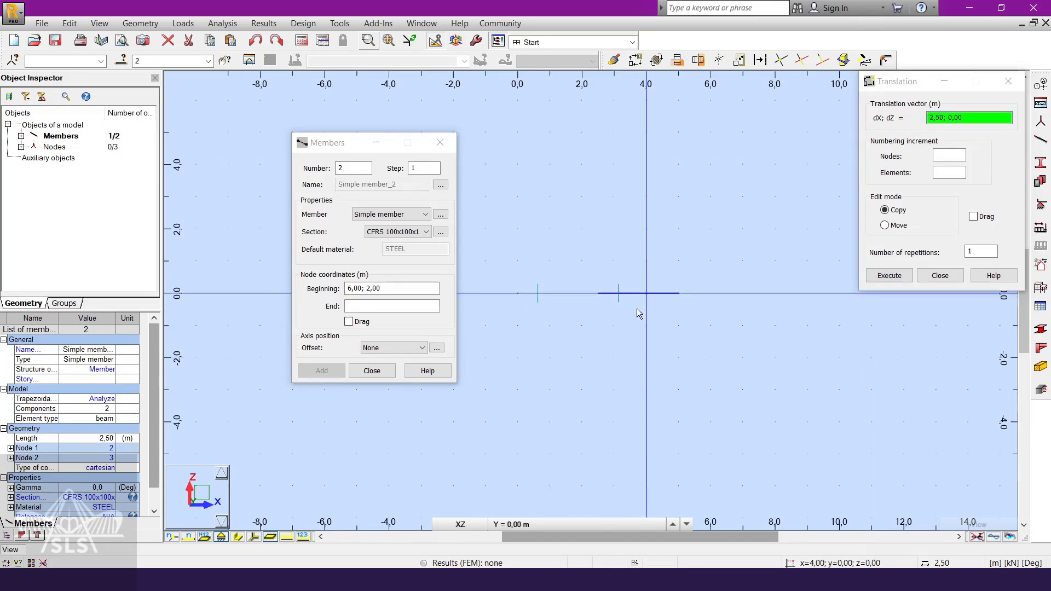
right_click(644, 235)
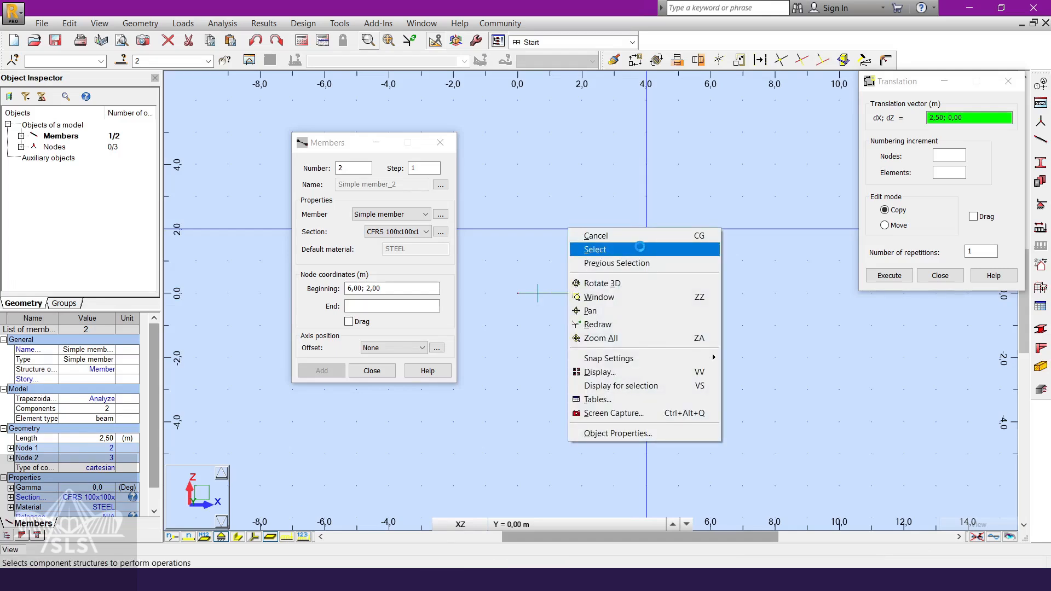
click(596, 249)
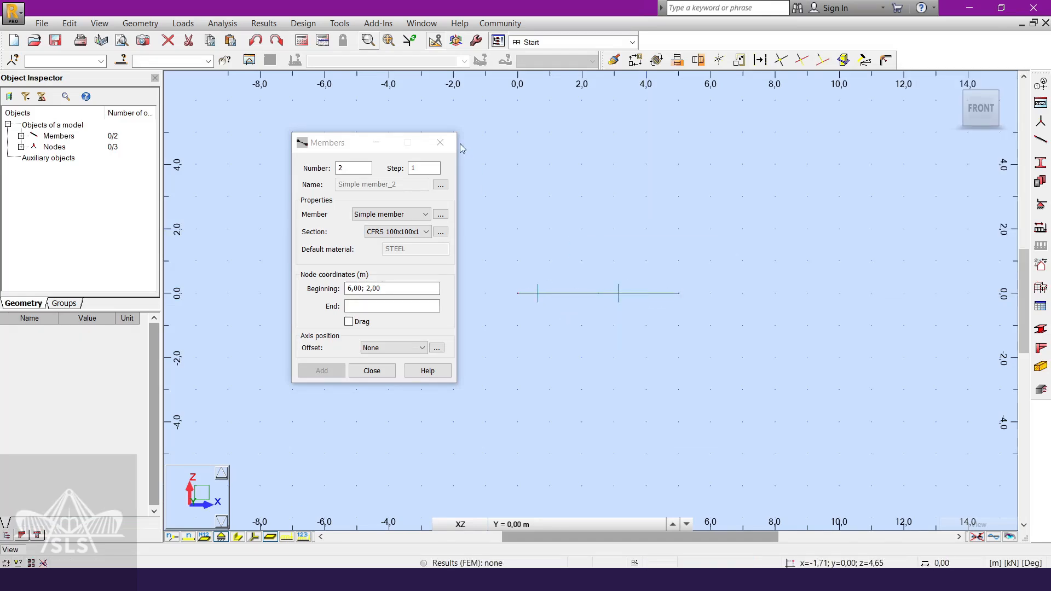
click(440, 142)
middle_drag(652, 274, 616, 272)
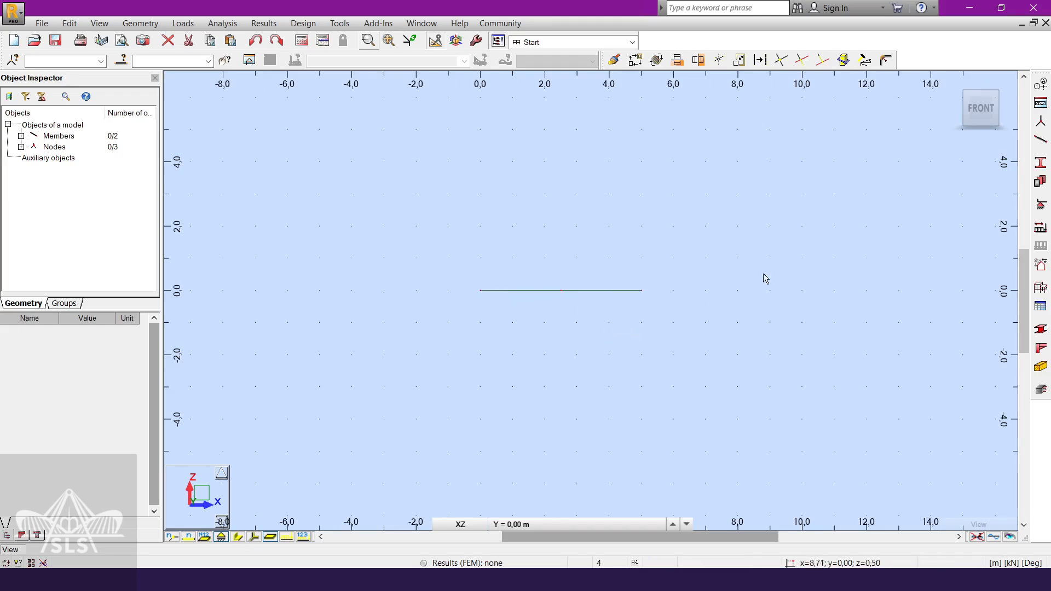
Review the supports and internal hinge in question 004's beam sketch in the PDF-XChange Editor document, and return to Robot Structural Analysis
click(1041, 206)
key(Escape)
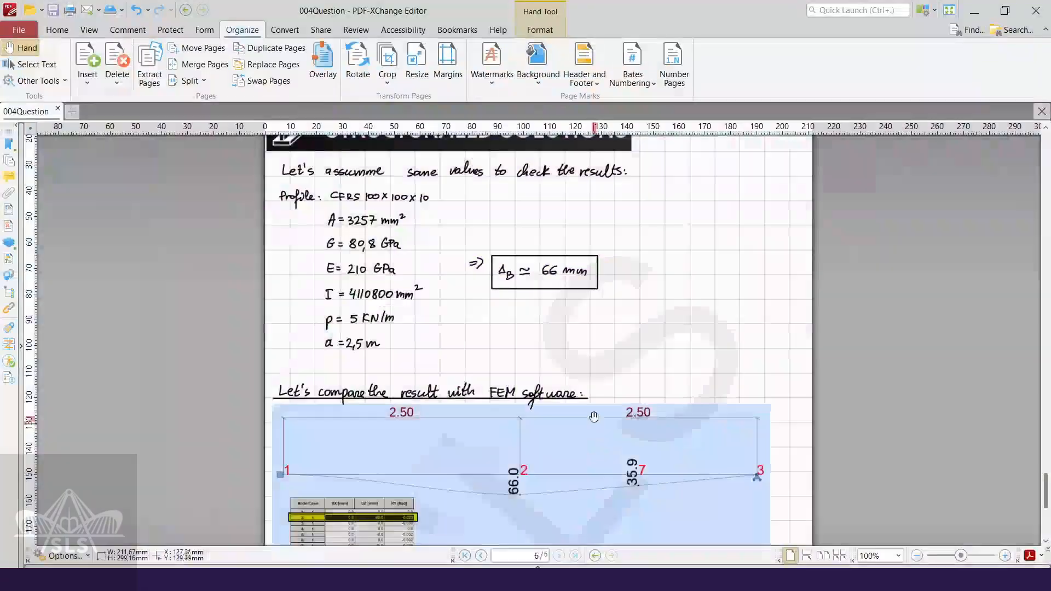
ctrl+scroll(574, 425, down, 2)
scroll(668, 307, up, 10)
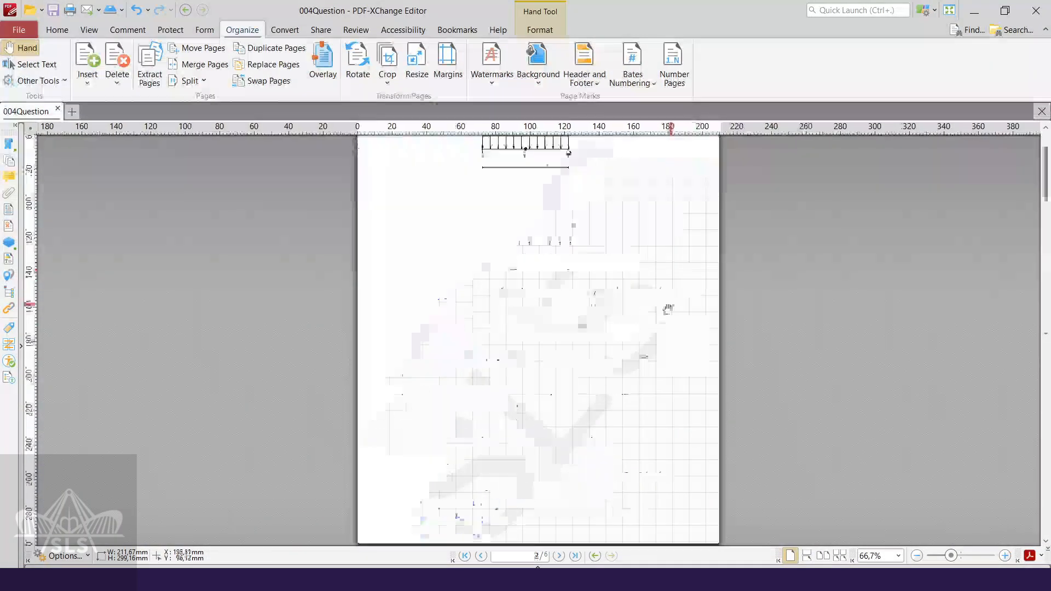
ctrl+scroll(595, 304, up, 4)
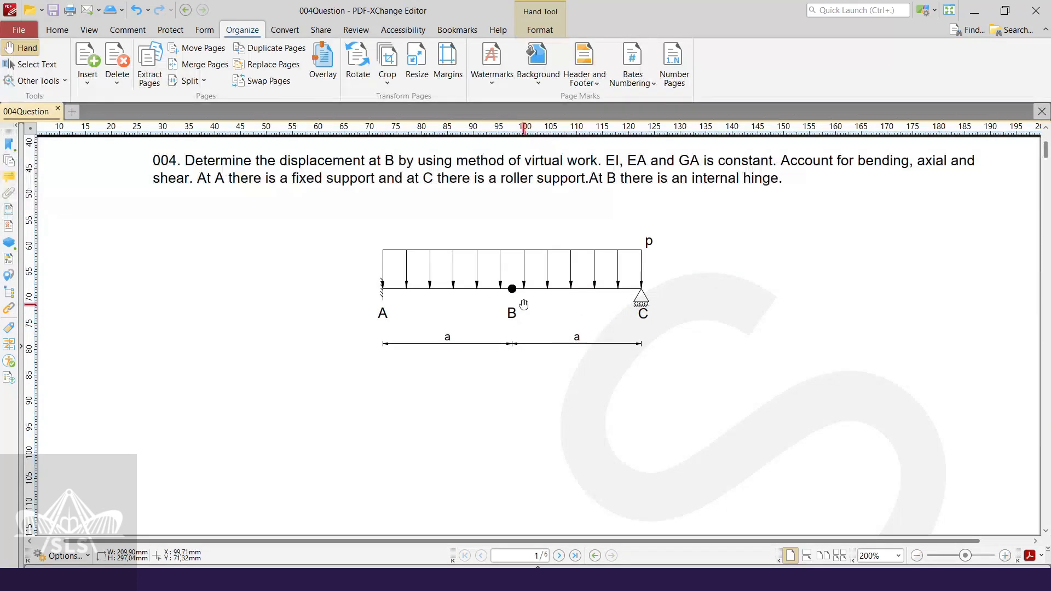
click(653, 577)
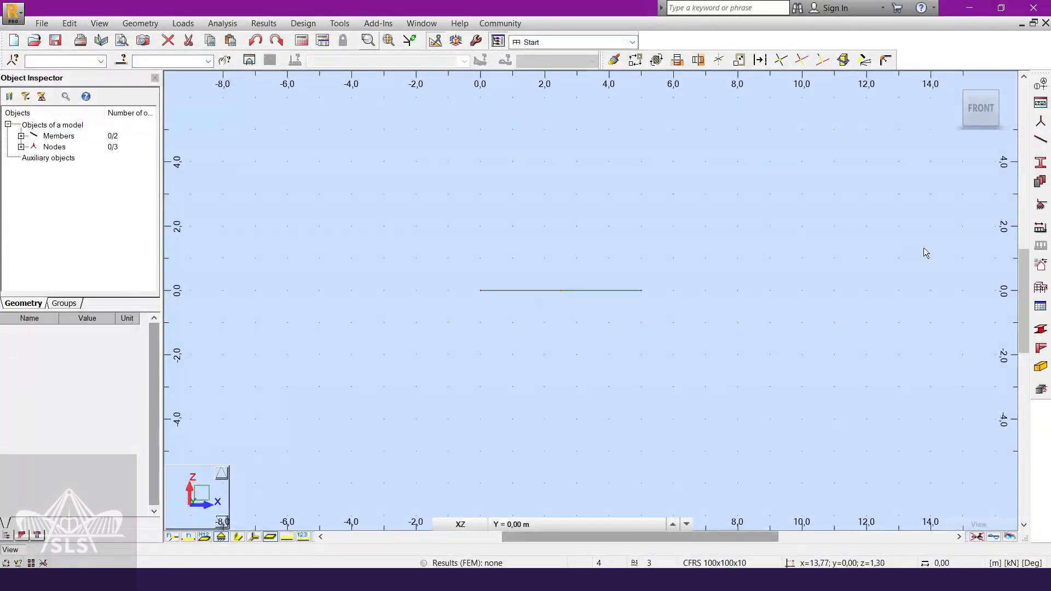
Inspect the Fixed support definition's restrained directions and direction angle, and return to the Supports dialog without changing it
click(1040, 204)
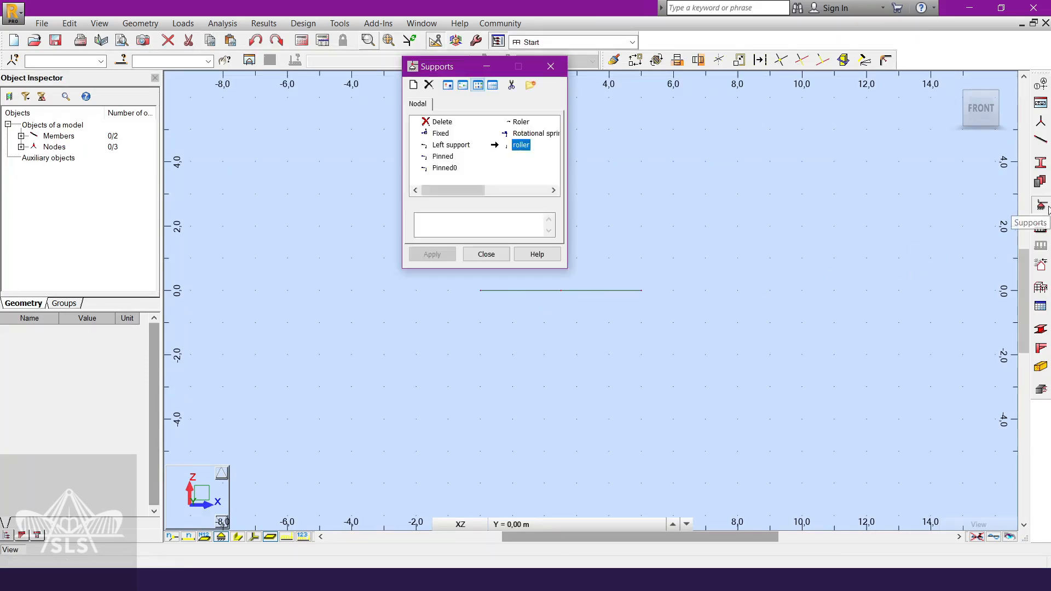
click(440, 134)
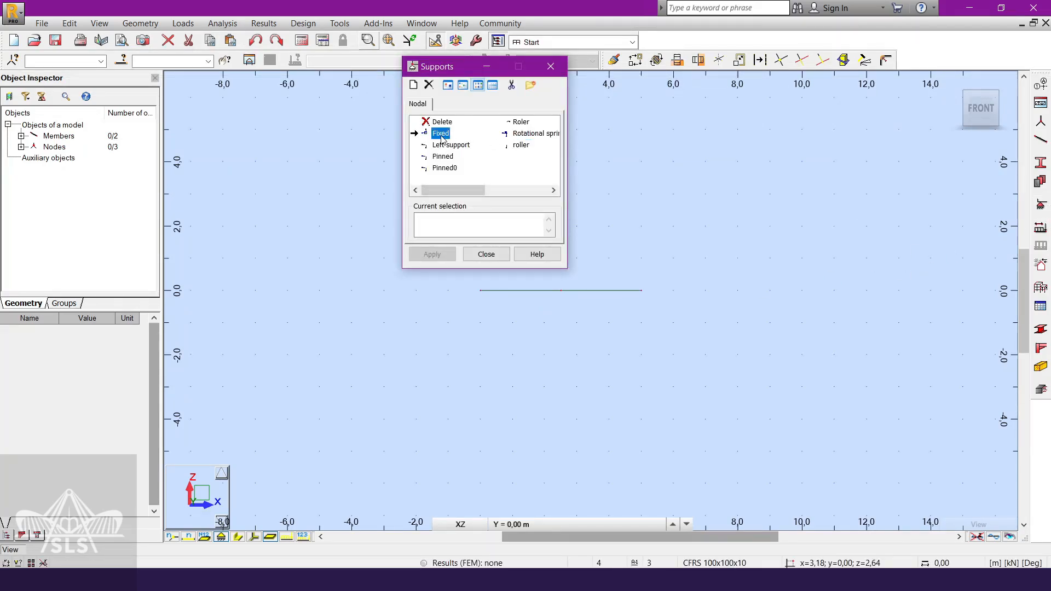
middle_drag(486, 337, 556, 379)
scroll(555, 375, up, 1)
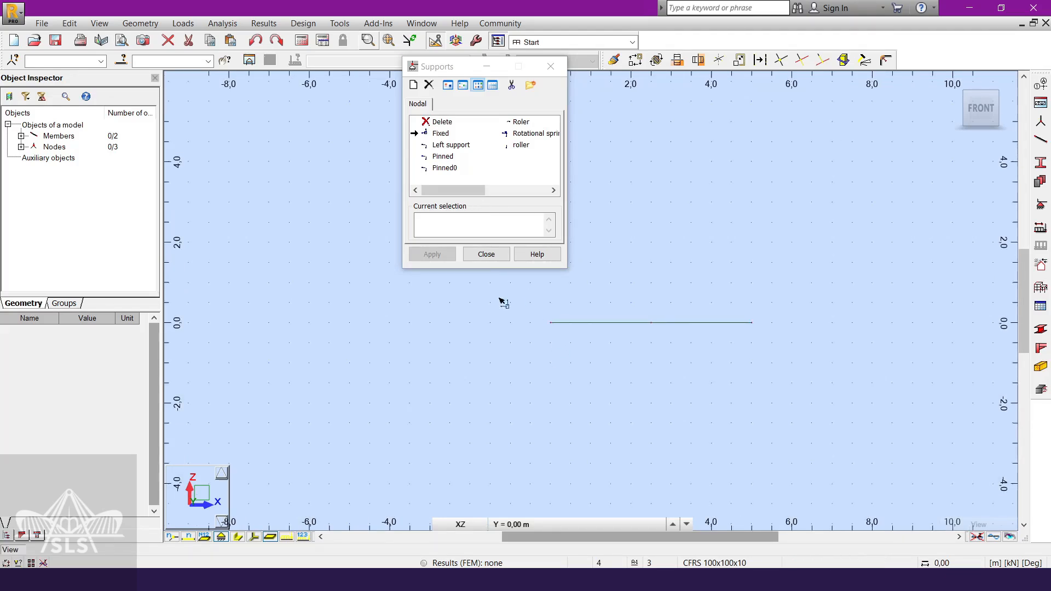
double_click(442, 136)
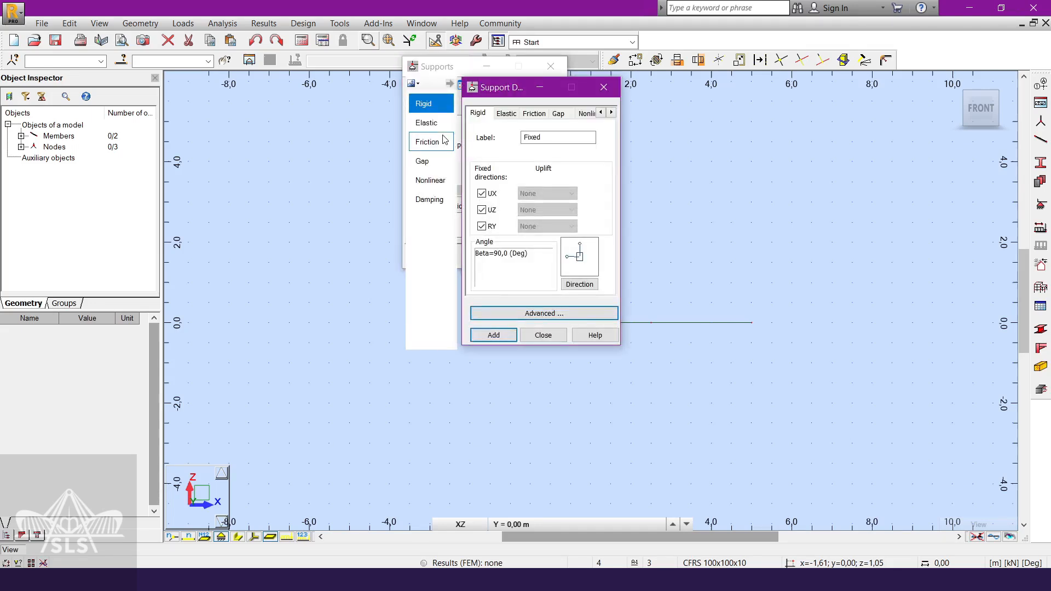
click(581, 285)
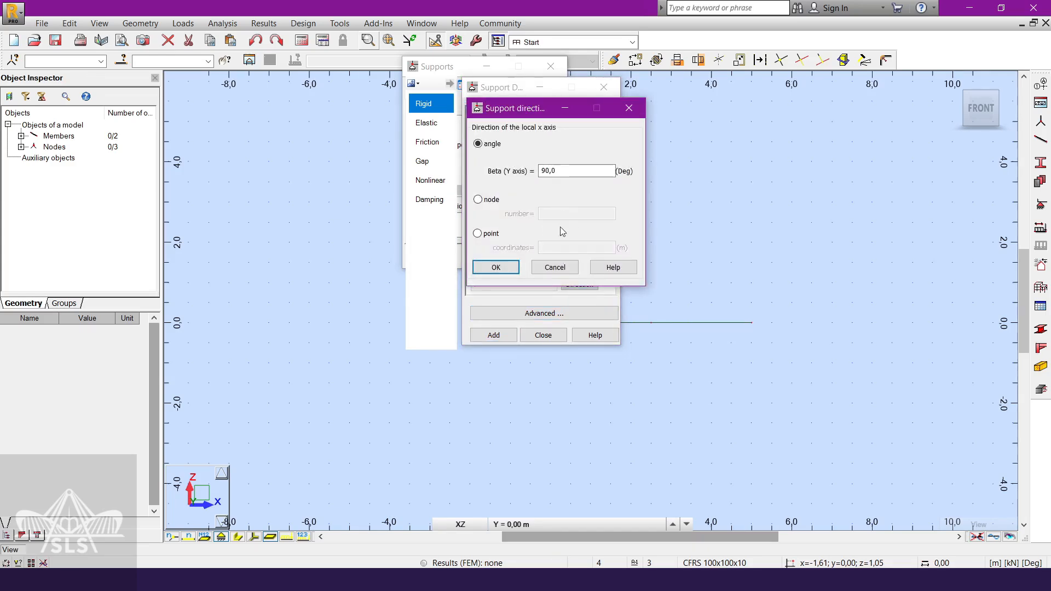
click(565, 268)
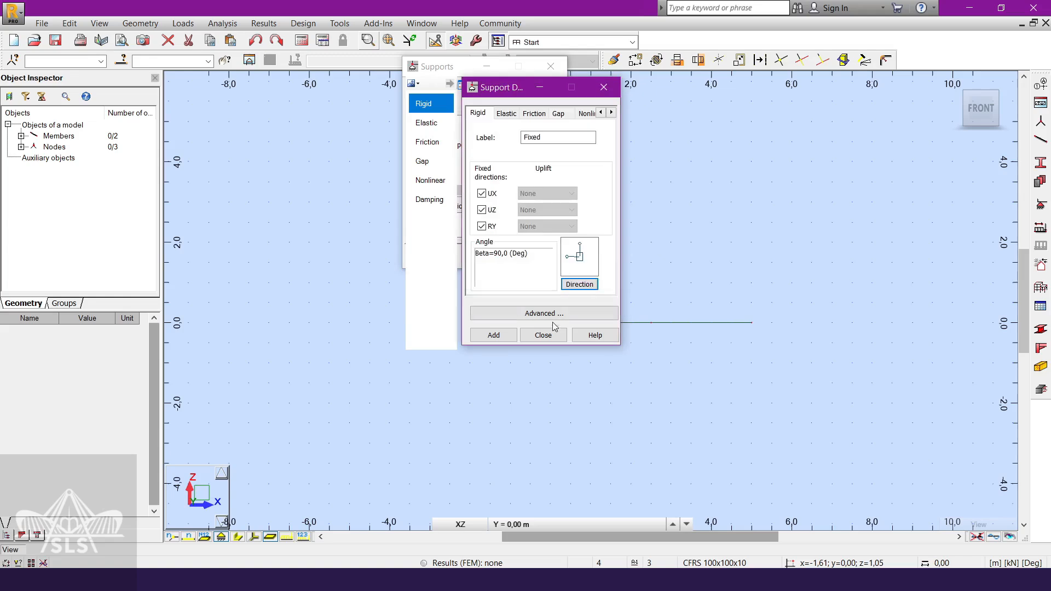
click(544, 335)
Apply the Fixed support to the beam's start node at the origin and leave the placement command
scroll(566, 328, up, 1)
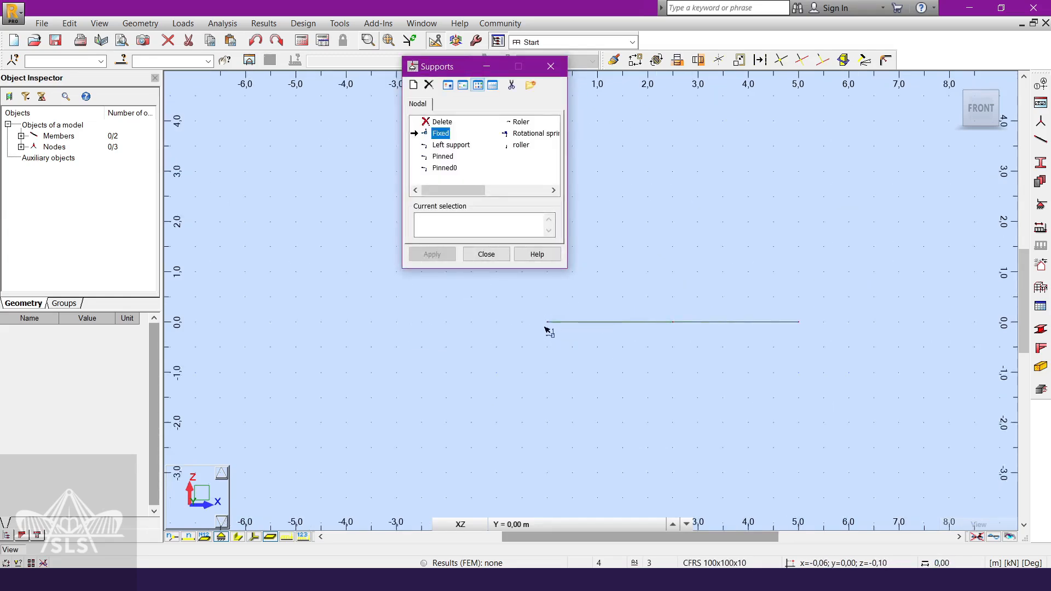
click(544, 322)
right_click(668, 251)
click(668, 264)
scroll(675, 301, down, 1)
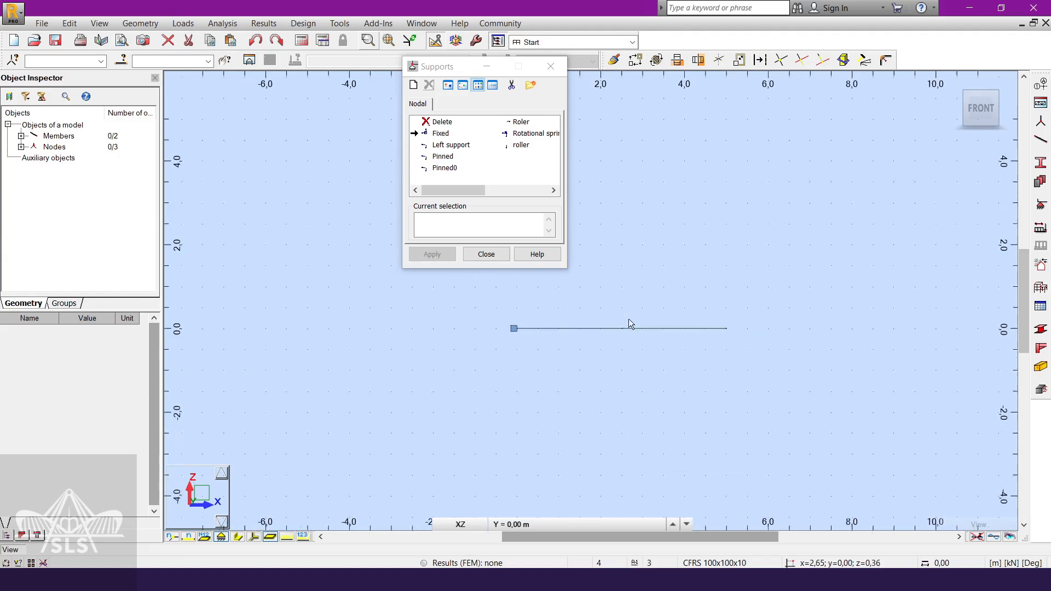
Check the roller support definition, apply it to the beam's far end node at x = 5, and close the Supports dialog
click(521, 144)
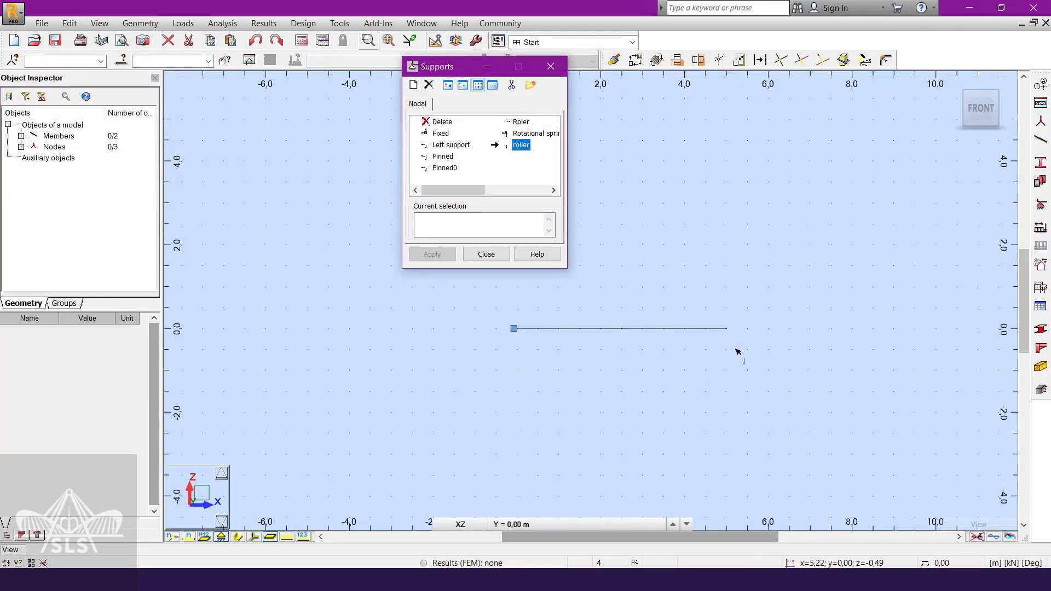
double_click(521, 146)
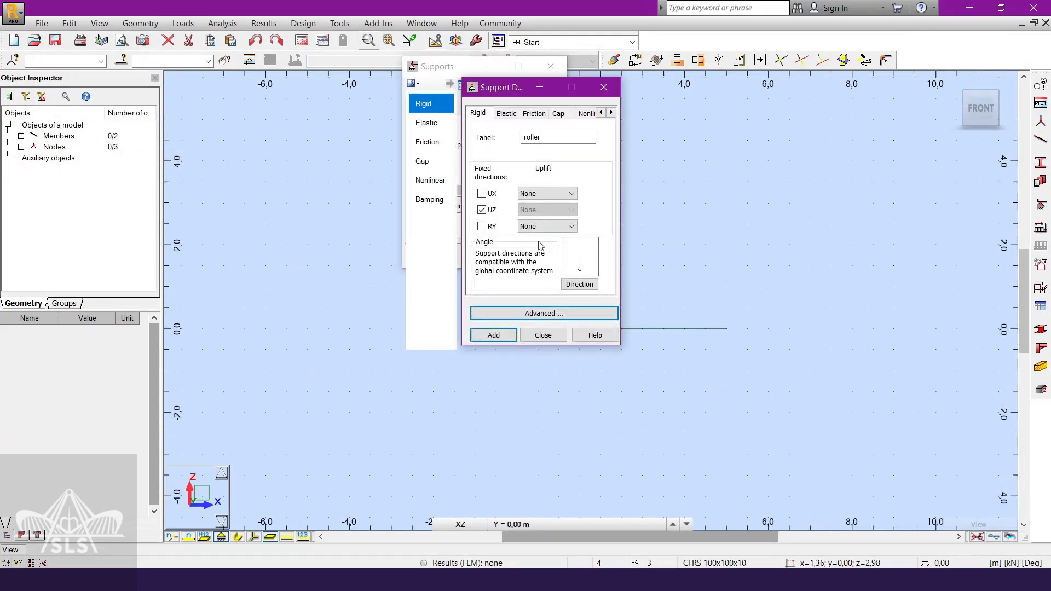
click(555, 341)
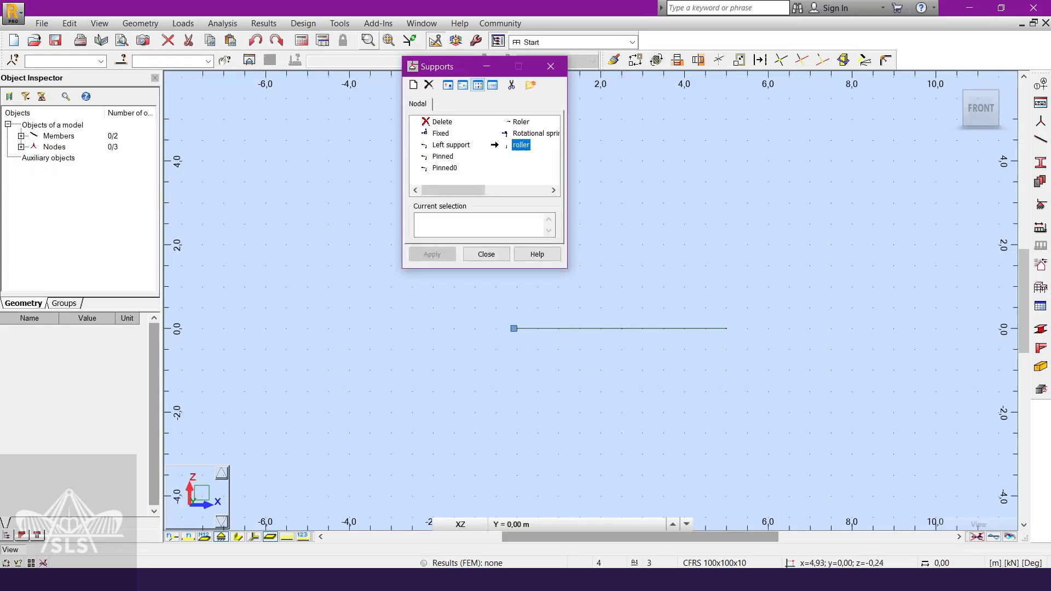
click(727, 329)
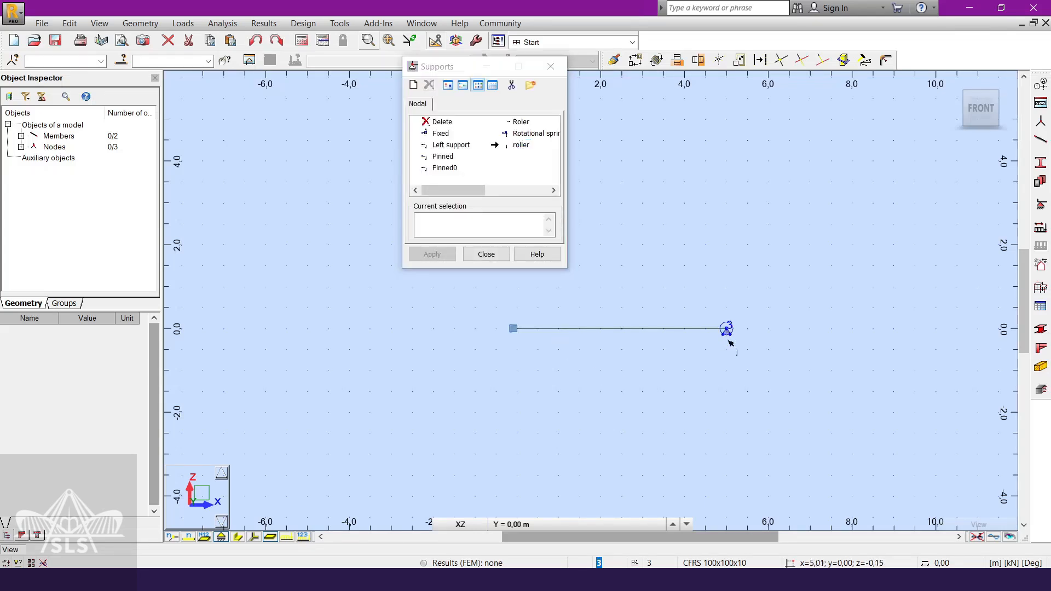
right_click(649, 352)
click(668, 369)
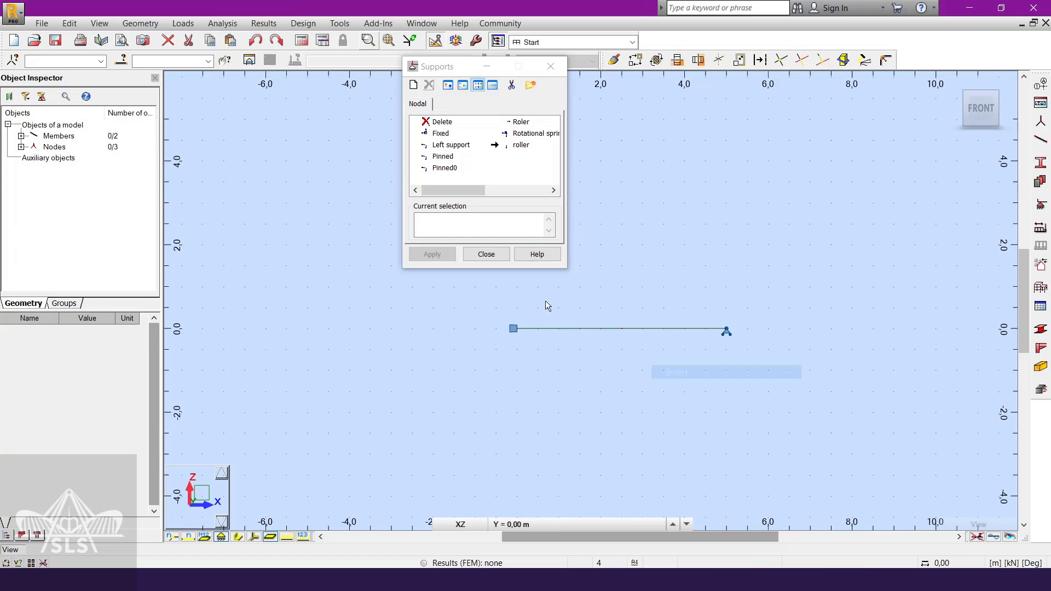
click(486, 254)
Display the node numbers on the beam
middle_drag(631, 385, 579, 386)
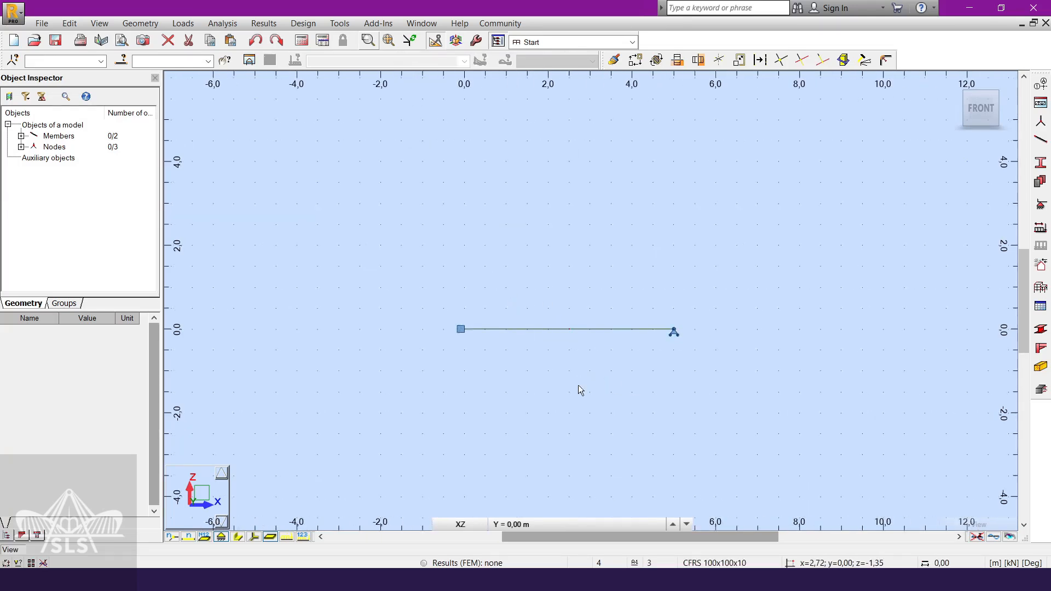
scroll(578, 385, up, 1)
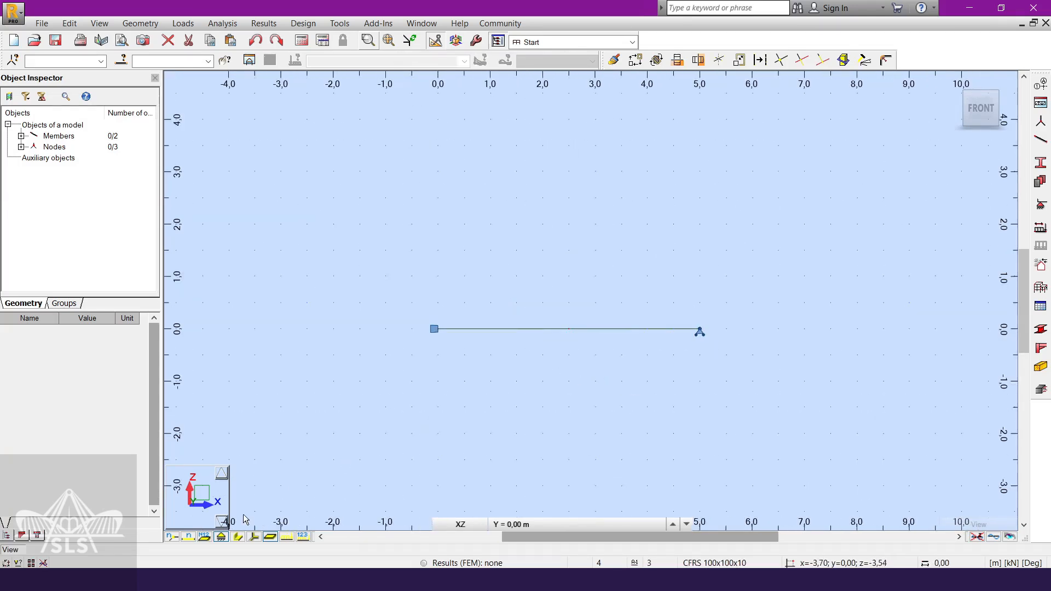
click(177, 536)
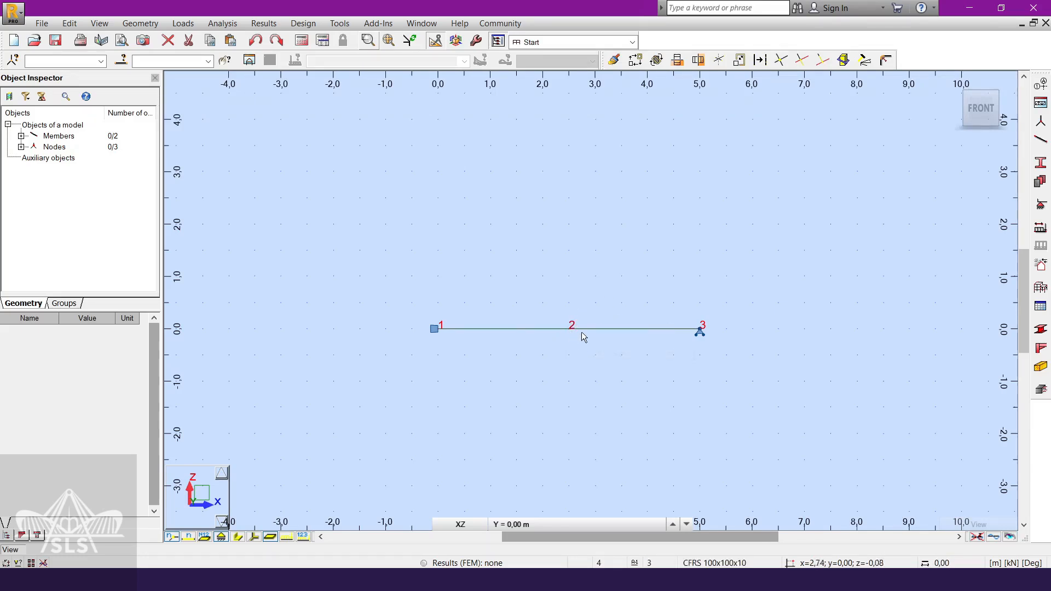
scroll(504, 296, up, 1)
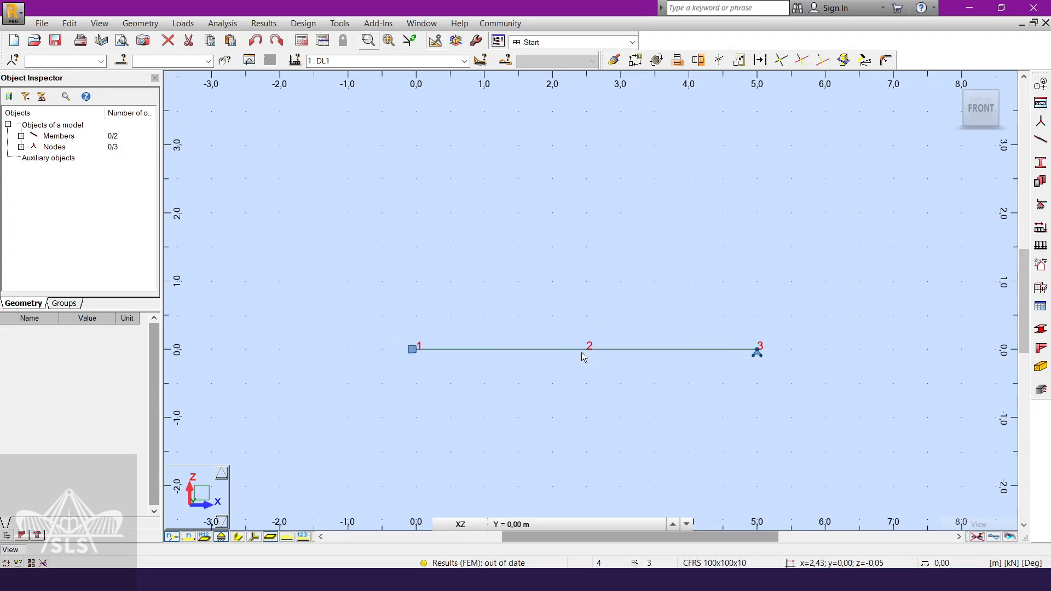
Open the member Releases and inspect the Fixed-Pinned release's released directions, with node 2 selected as the hinge location
click(159, 29)
click(239, 247)
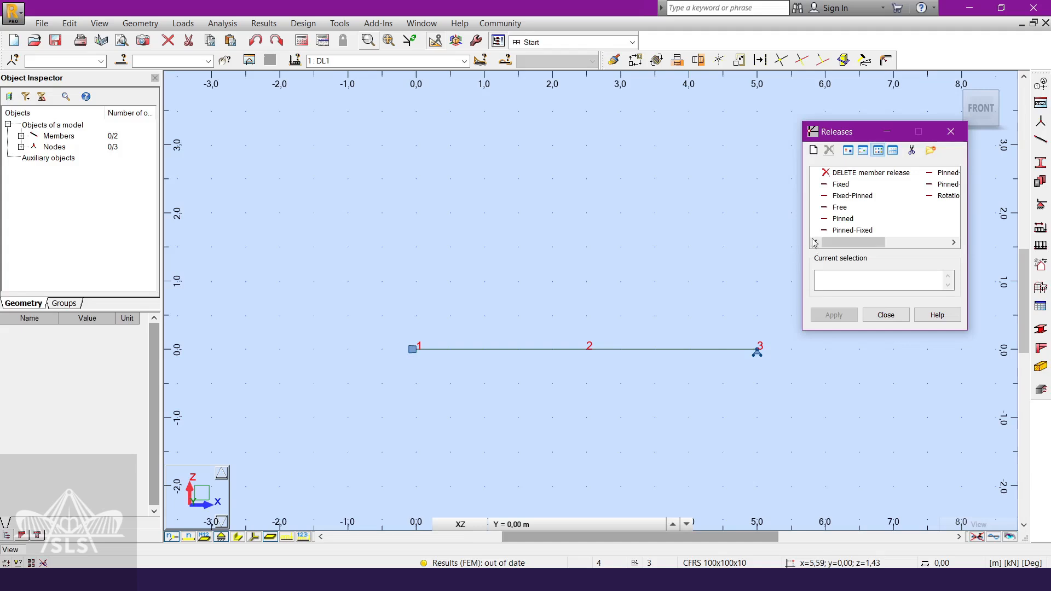
click(849, 197)
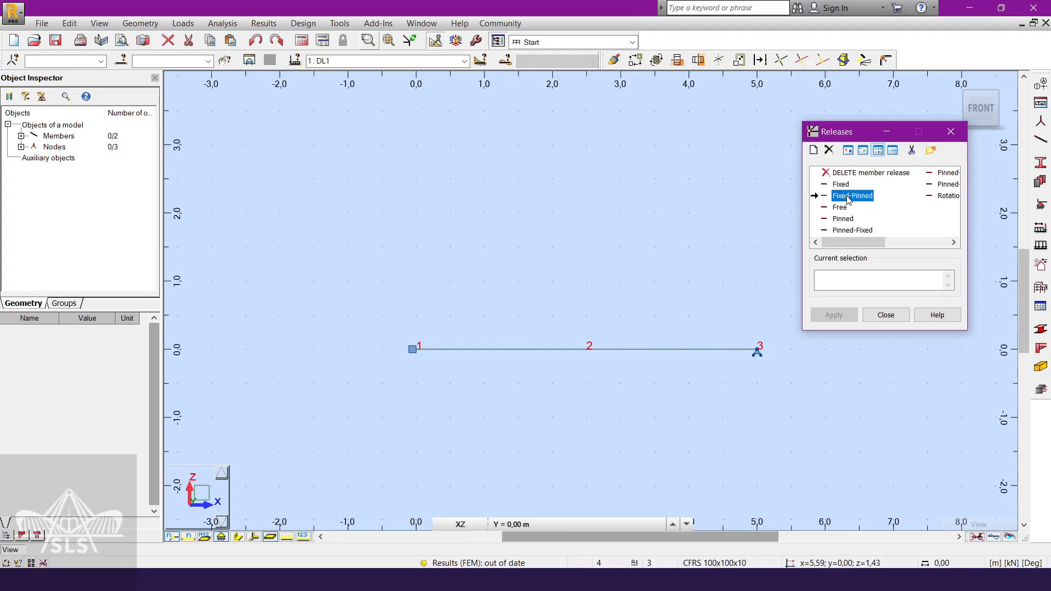
double_click(847, 199)
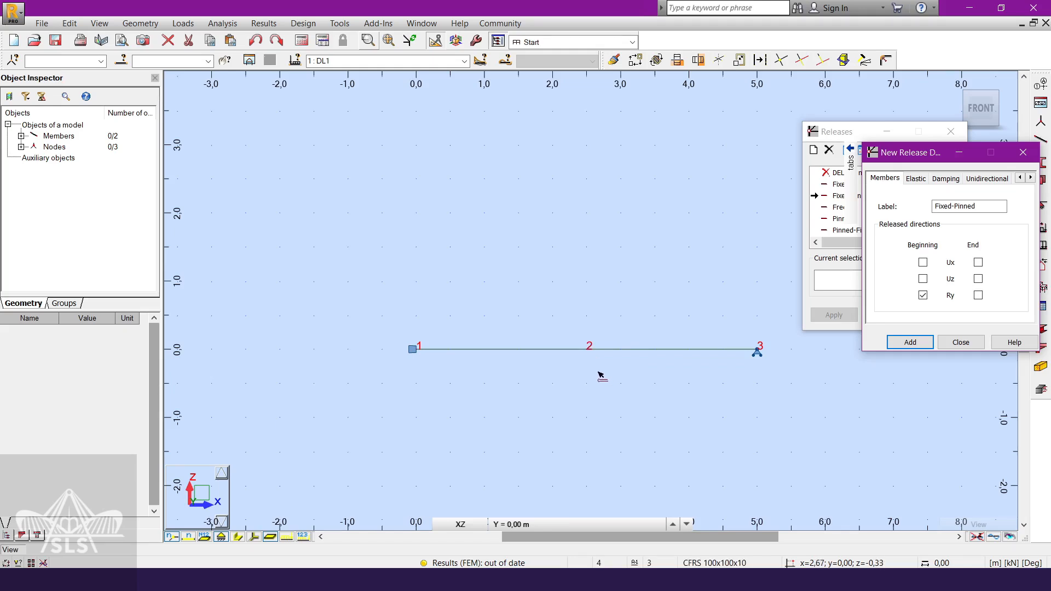
drag(520, 294, 632, 405)
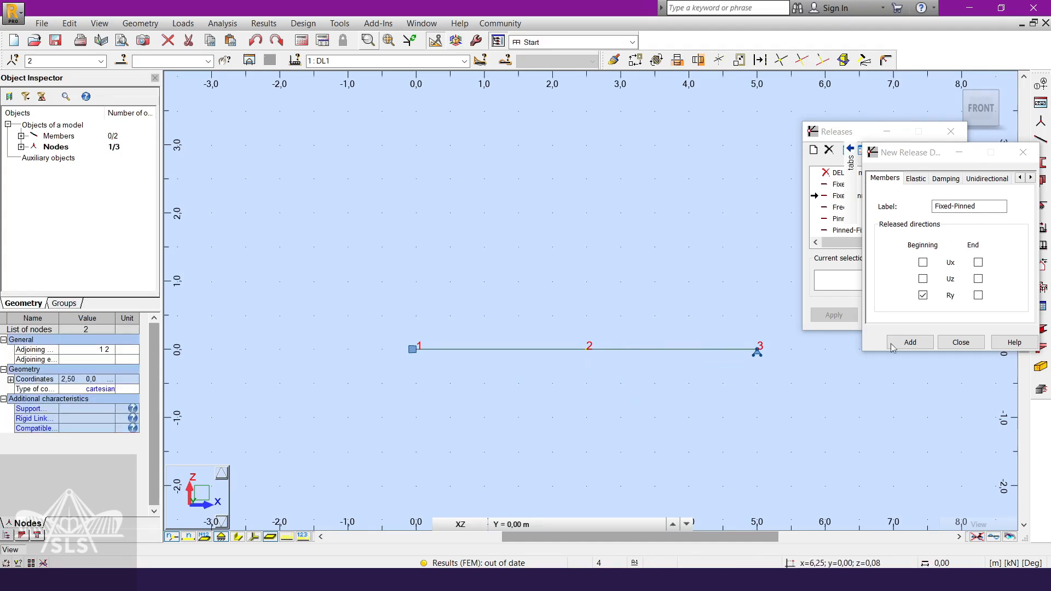
key(Return)
Apply the Fixed-Pinned release to member 1 at its node 2 end, and close the Releases dialog
click(561, 350)
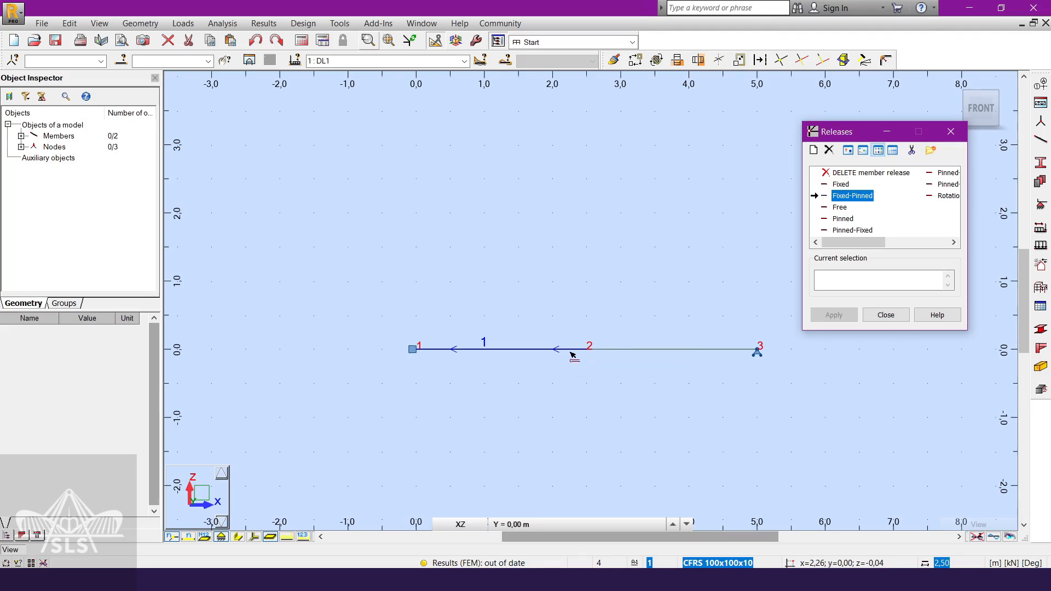
double_click(857, 195)
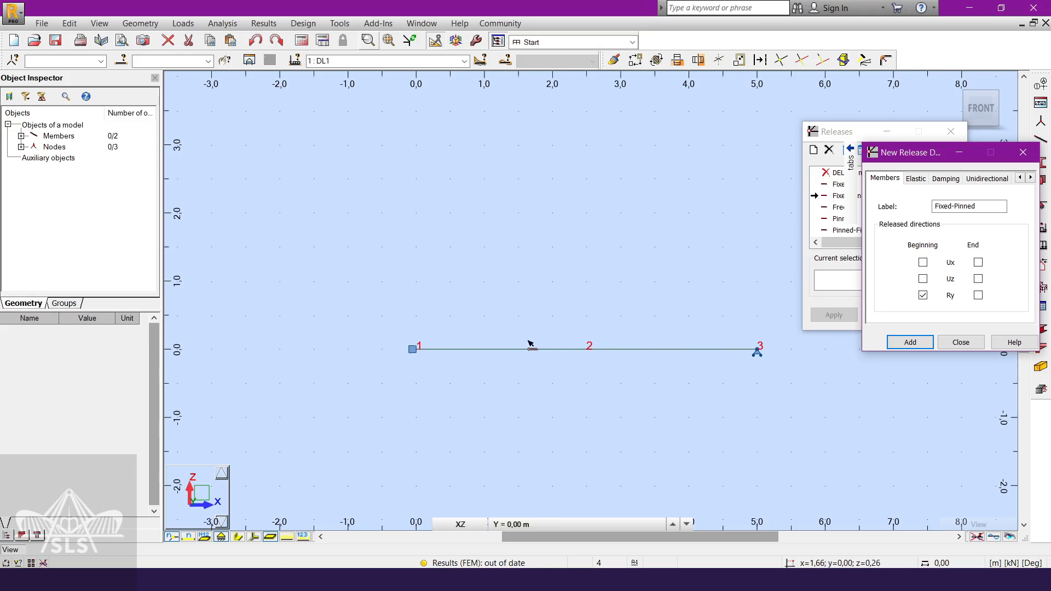
click(953, 345)
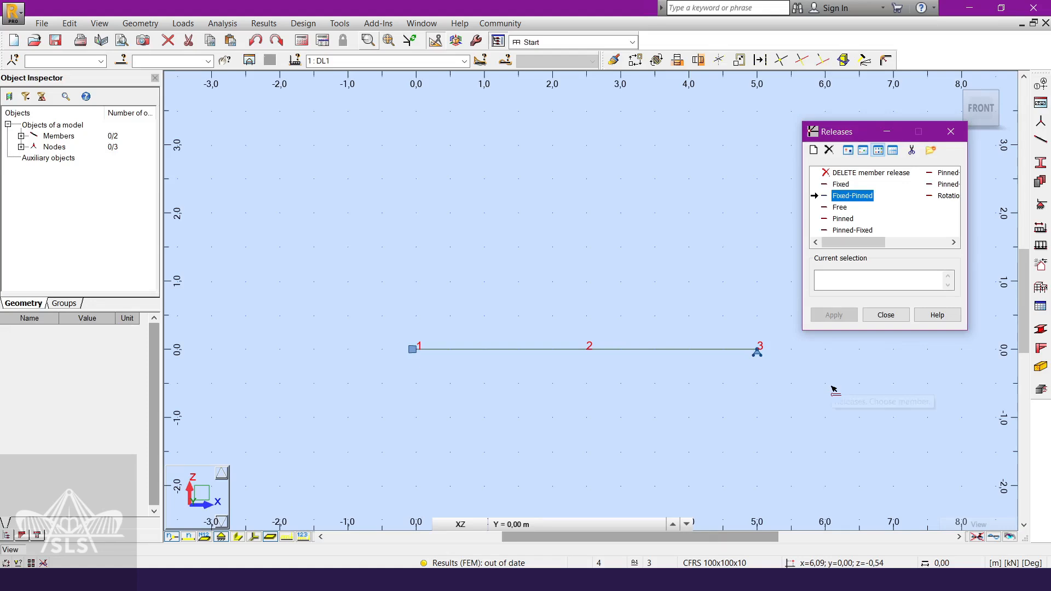
click(575, 352)
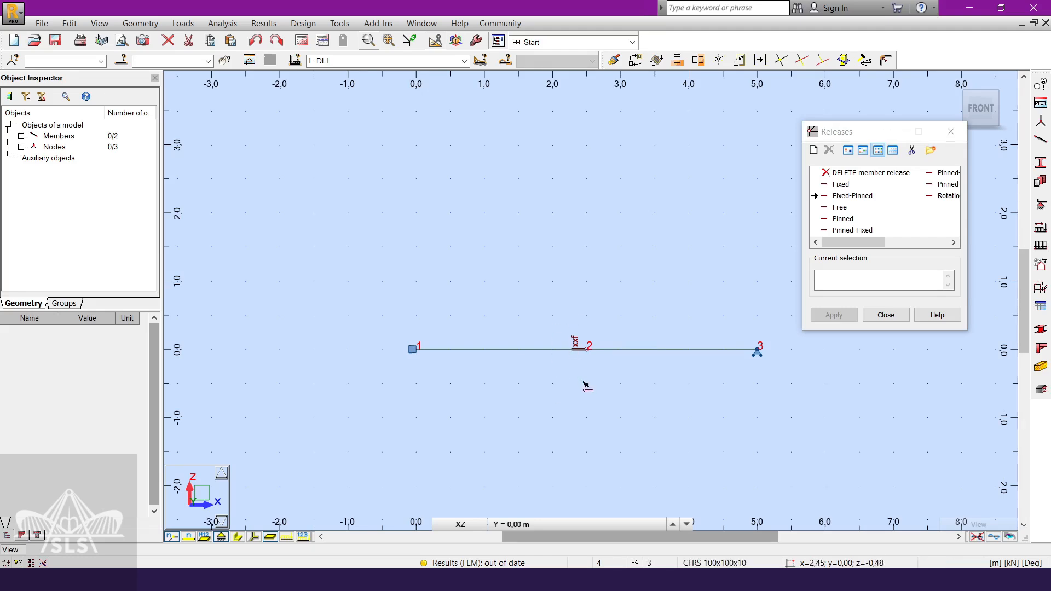
click(885, 315)
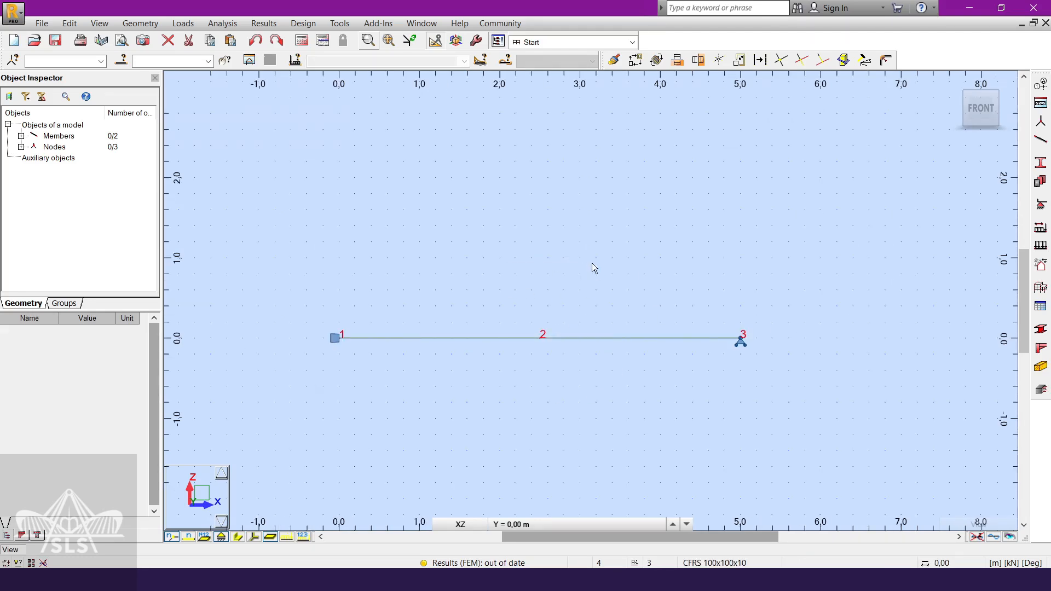
Add load case 1 named DL1 with dead nature and Structural subnature, and open the Load Definition dialog for it
click(1039, 229)
click(543, 163)
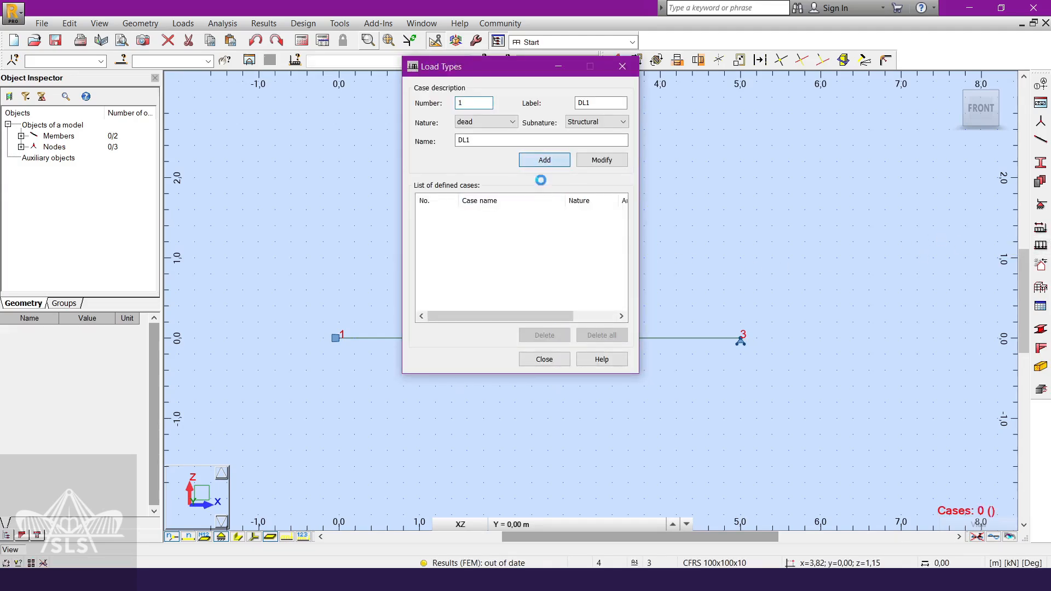
click(552, 360)
right_click(556, 253)
click(633, 275)
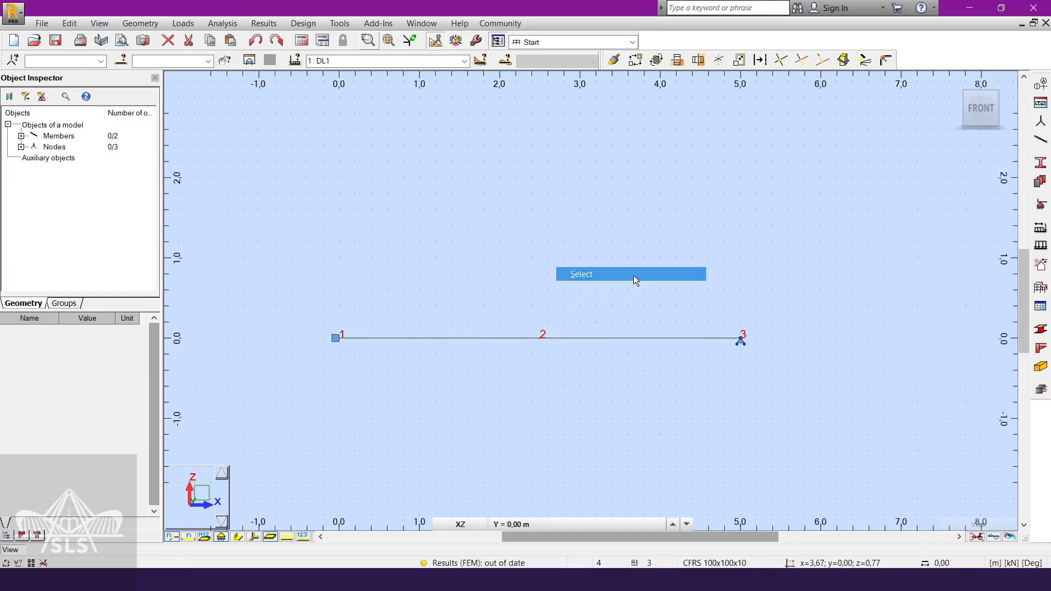
click(1039, 265)
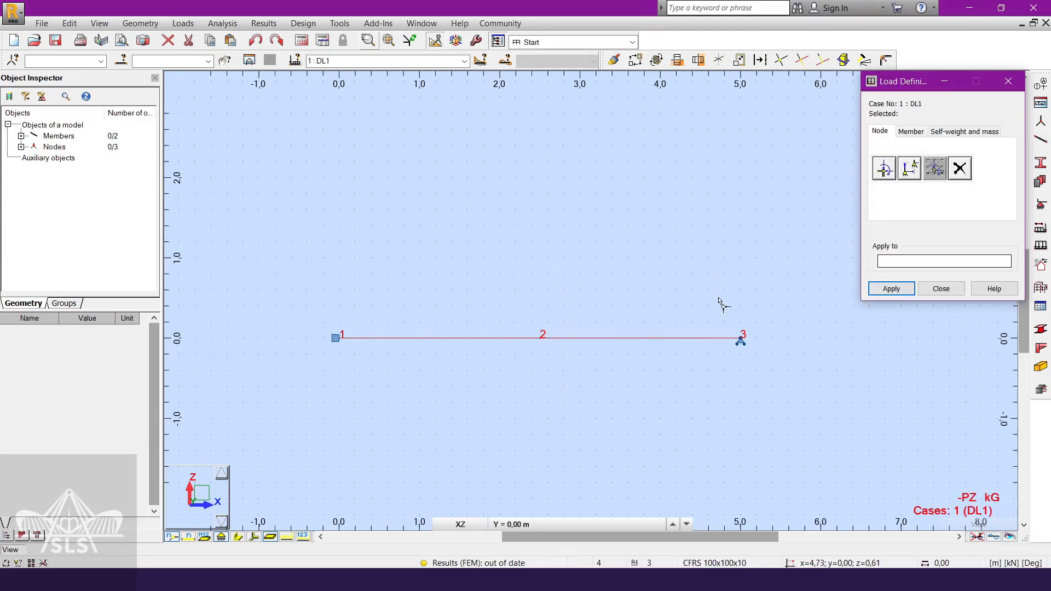
Switch to the 004Question PDF and review the beam's distributed load and the assumed value of p on the last page
click(660, 577)
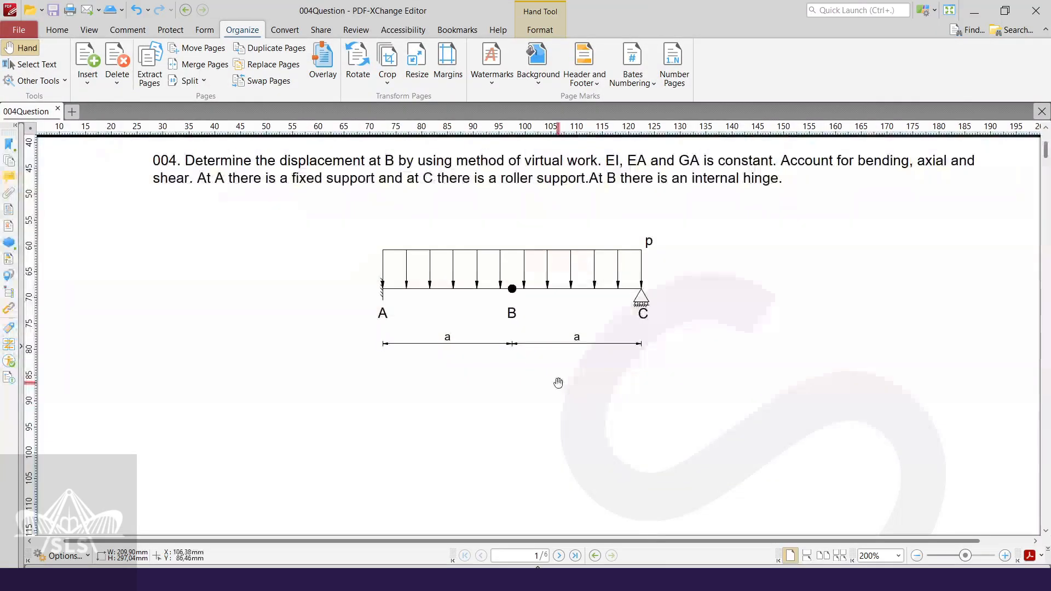
scroll(612, 291, down, 5)
ctrl+scroll(553, 343, down, 10)
ctrl+scroll(538, 344, up, 7)
scroll(518, 383, down, 1)
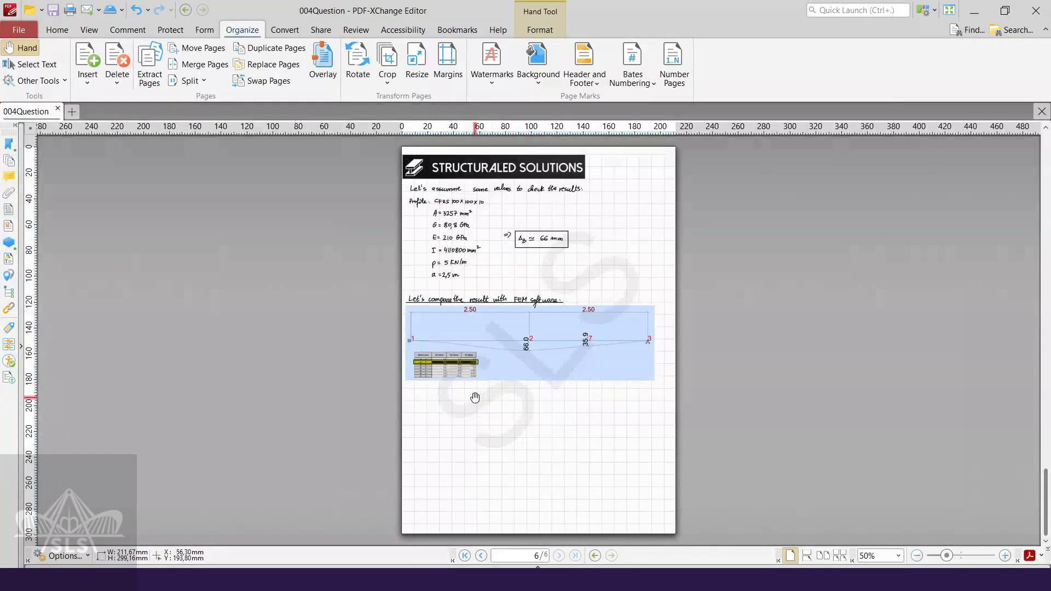
Read the assumed profile, stiffness, load and span values listed on the last page of the PDF
ctrl+scroll(472, 399, up, 1)
scroll(469, 398, up, 1)
ctrl+scroll(468, 395, up, 3)
scroll(590, 472, up, 2)
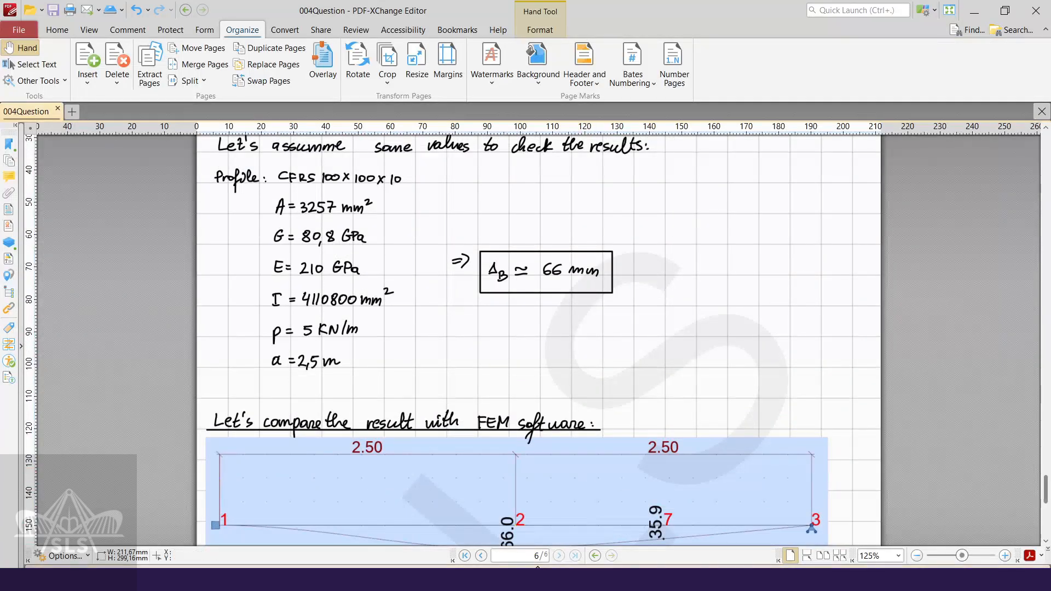
Switch back to Robot Structural Analysis and define a uniform member load of -5 kN/m in global Z
click(537, 577)
click(903, 135)
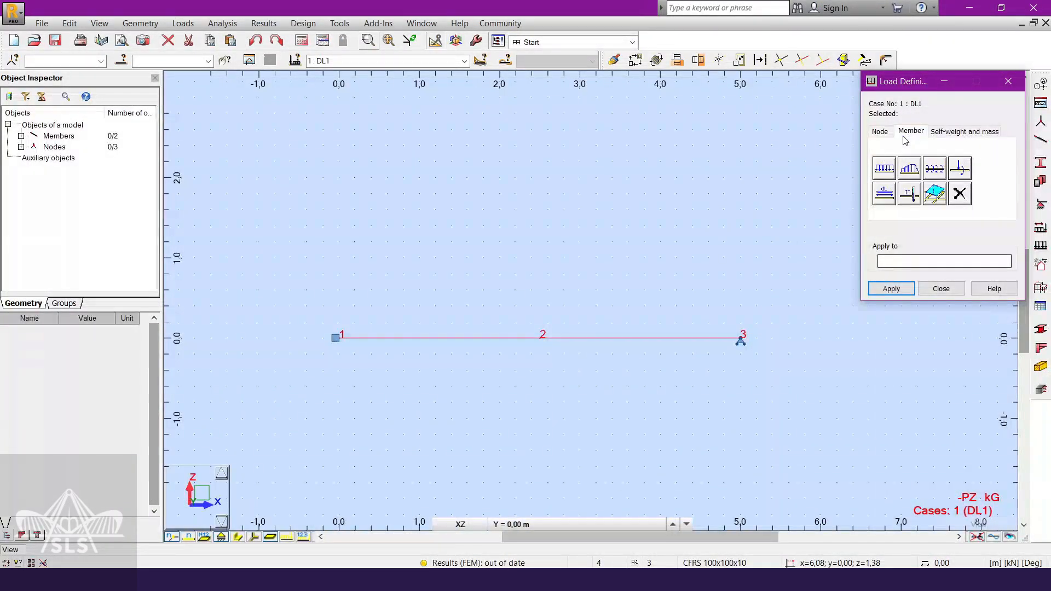
click(884, 169)
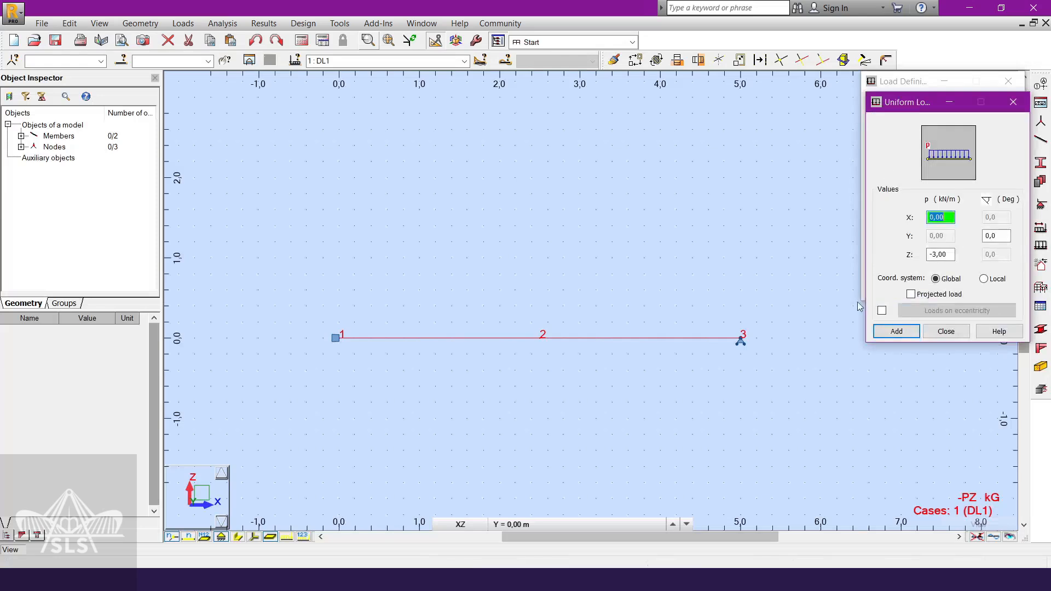
double_click(947, 255)
text(-5)
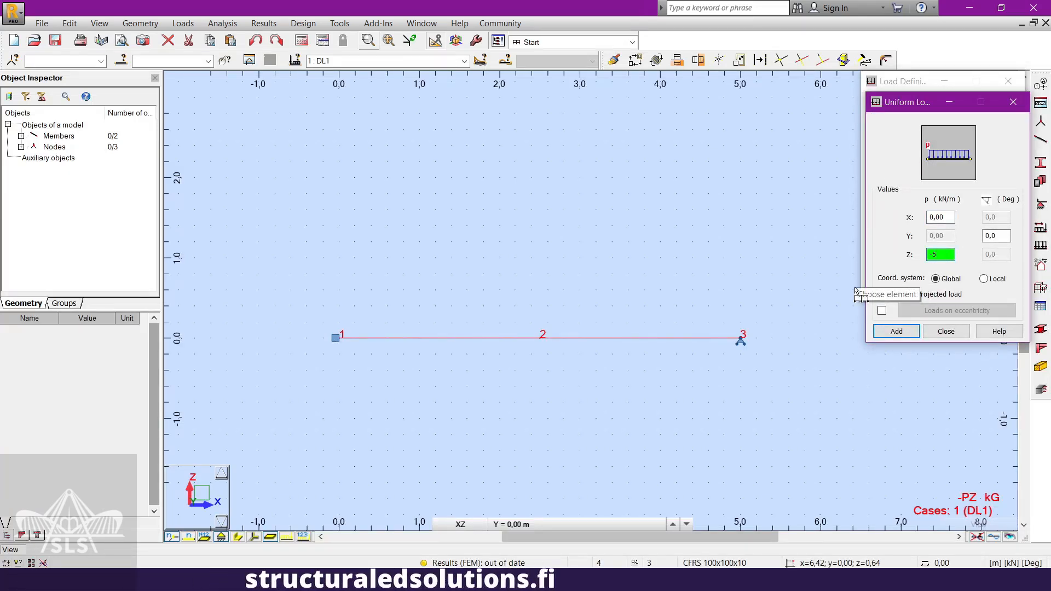
key(Return)
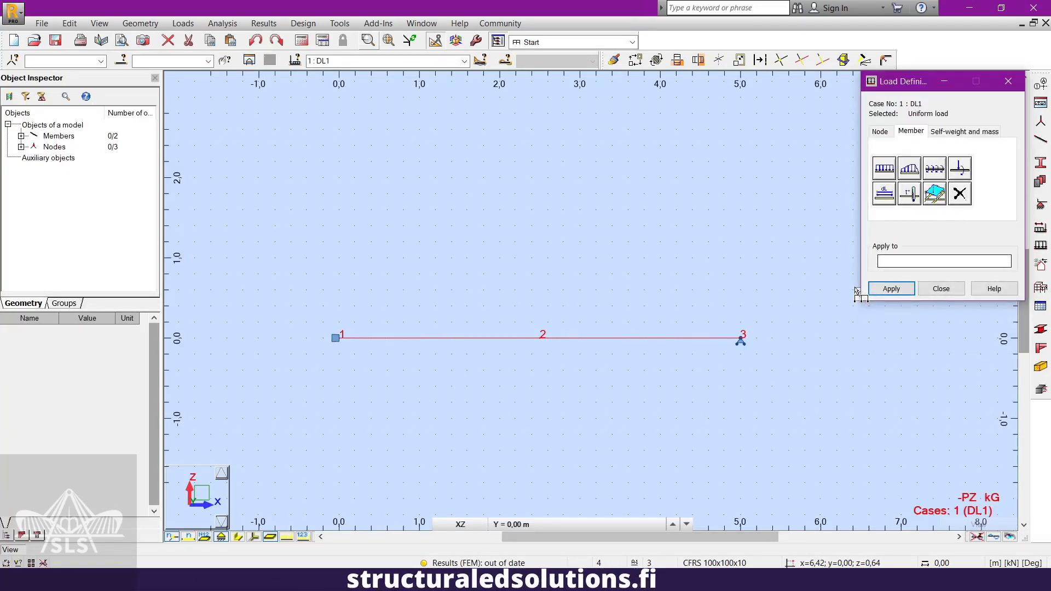
Apply the uniform load to members 1 and 2, close Load Definition, and show load symbols and values in the view
click(519, 343)
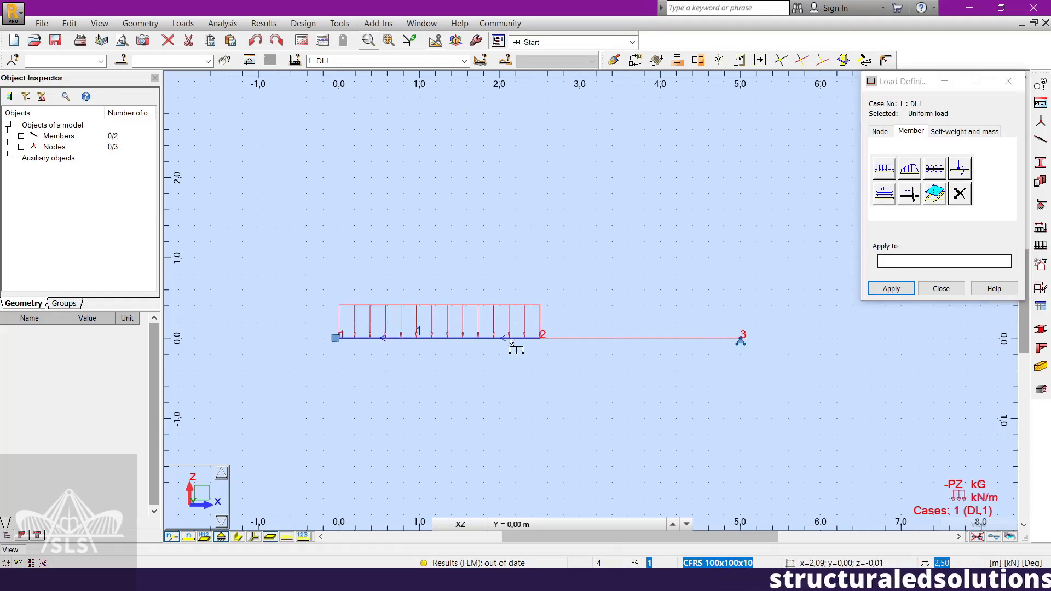
click(624, 338)
right_click(618, 254)
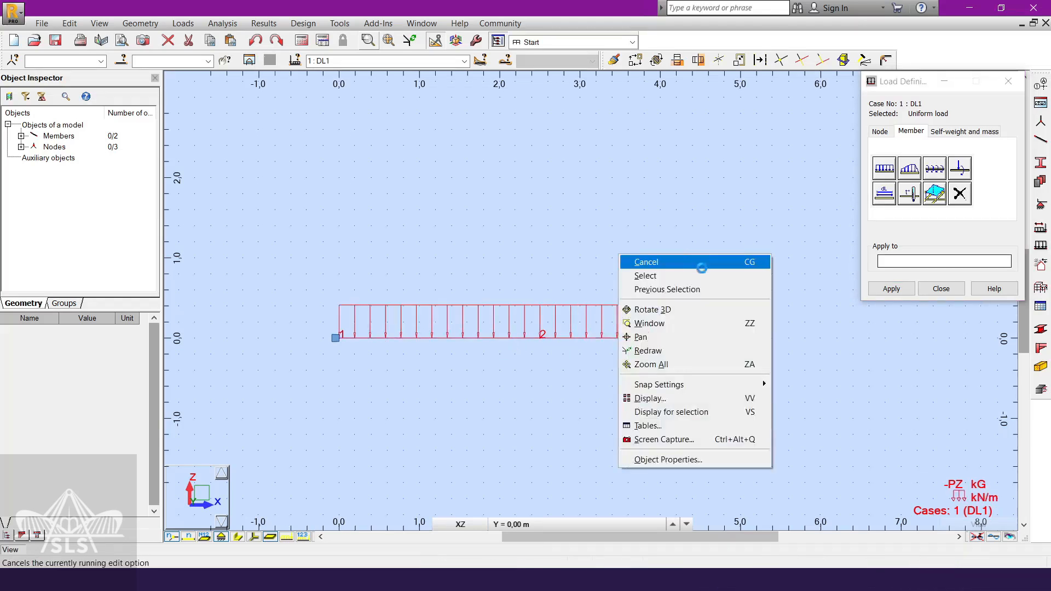
click(763, 273)
click(937, 294)
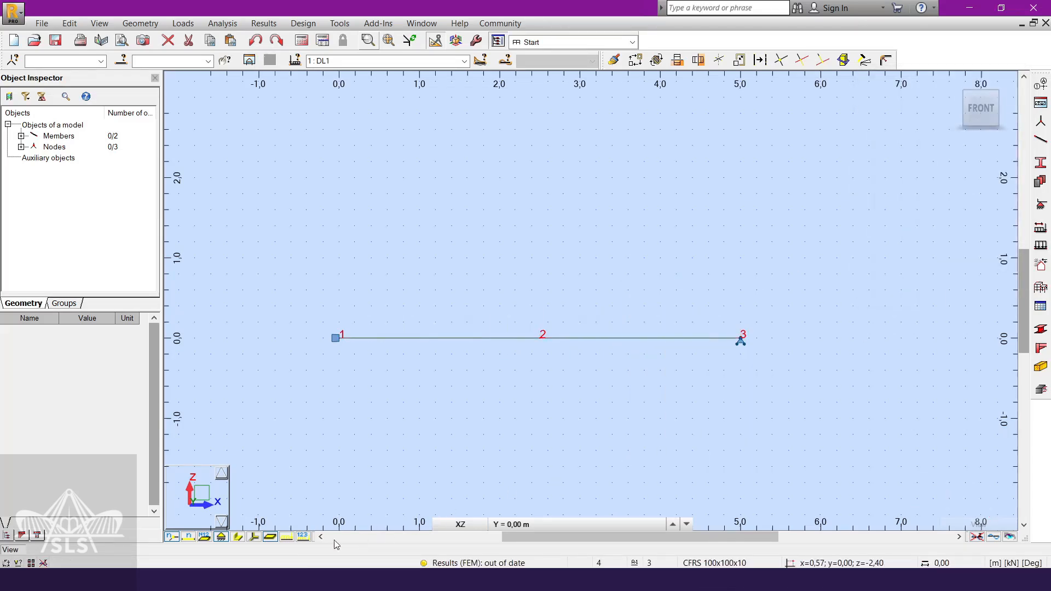
click(306, 537)
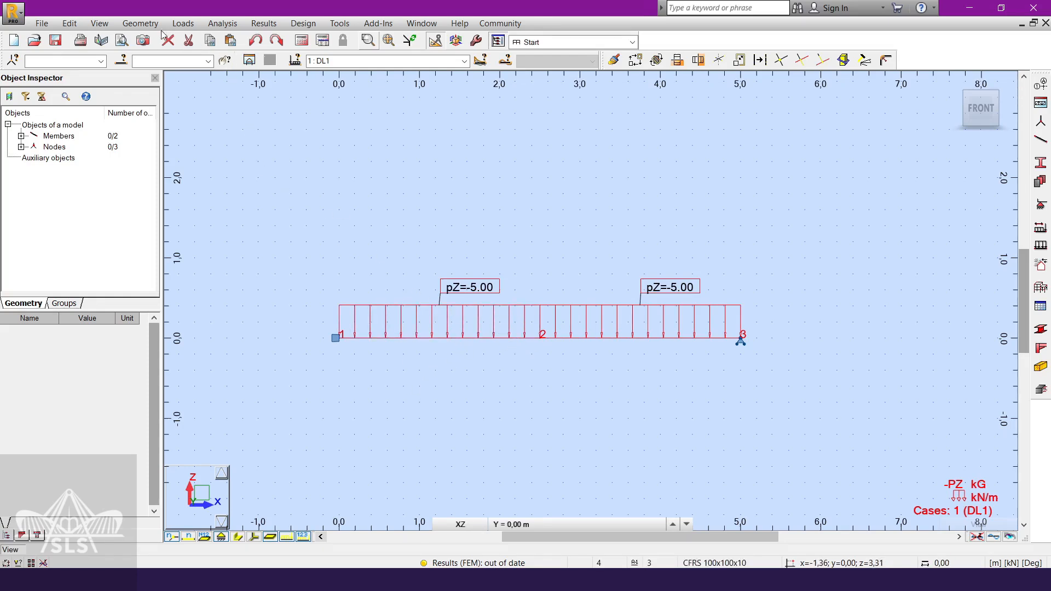
right_click(403, 215)
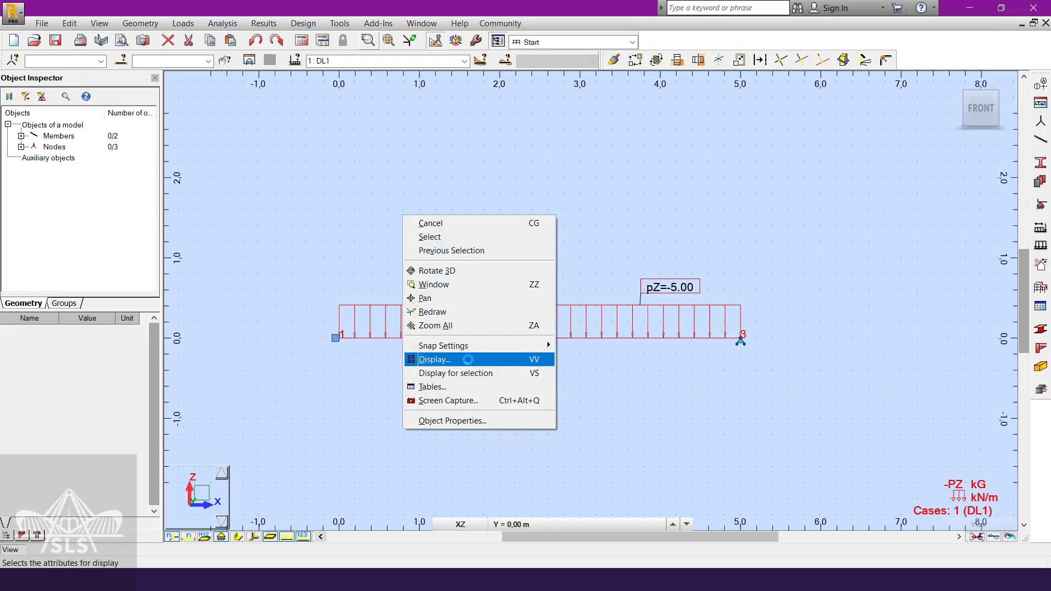
click(466, 359)
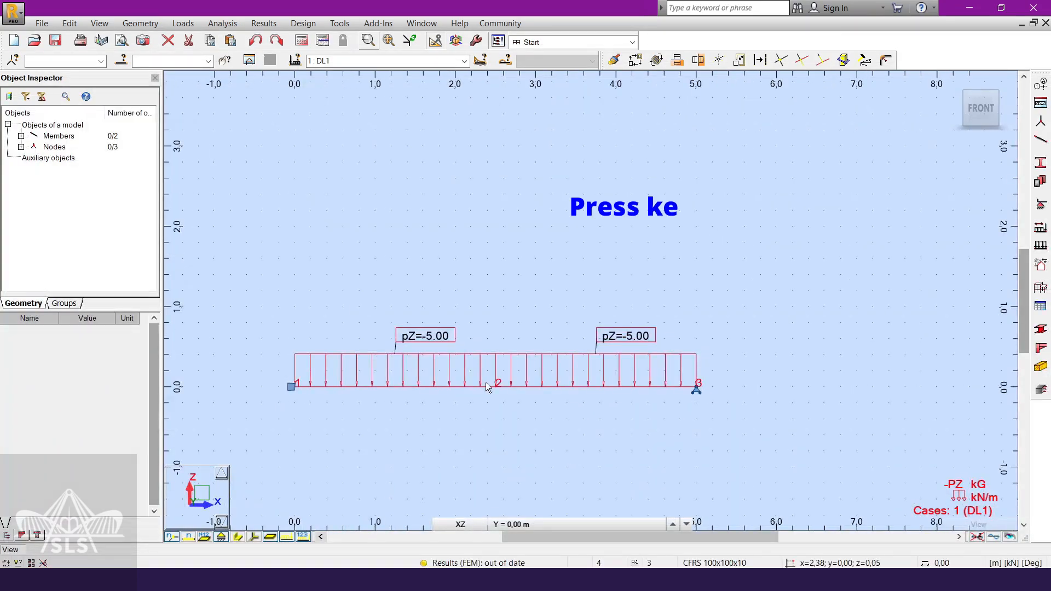
key(v)
key(v)
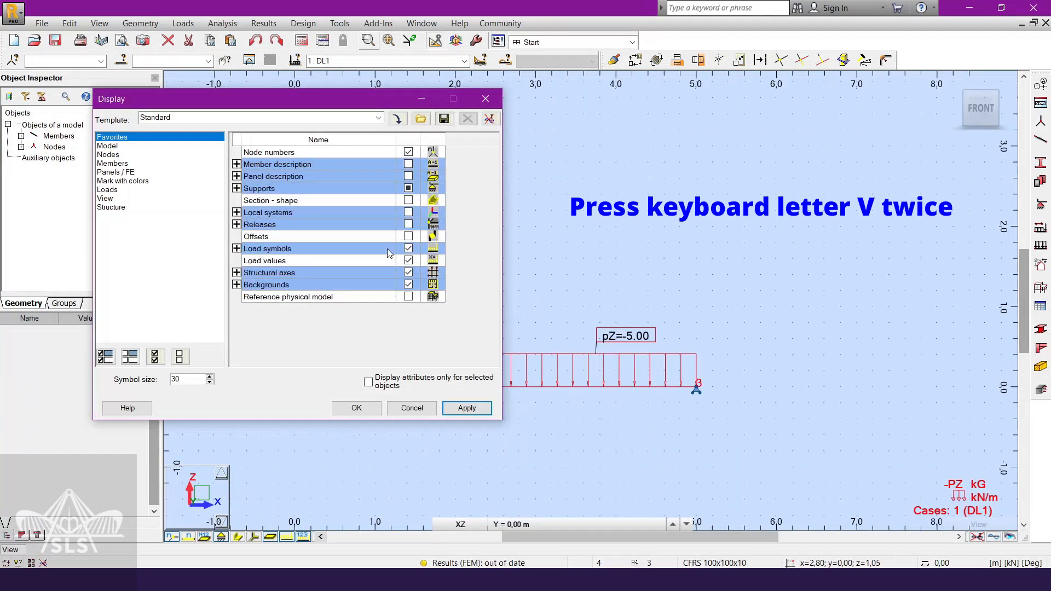
click(485, 98)
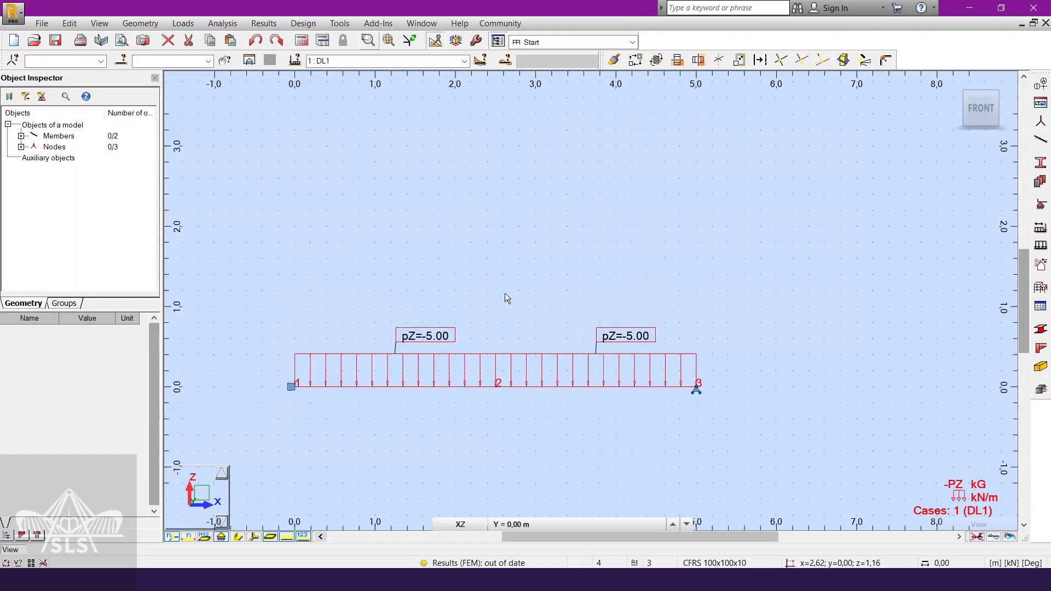
Turn on the release symbols in the Display settings and apply them to the beam view
right_click(505, 296)
mouse_move(526, 425)
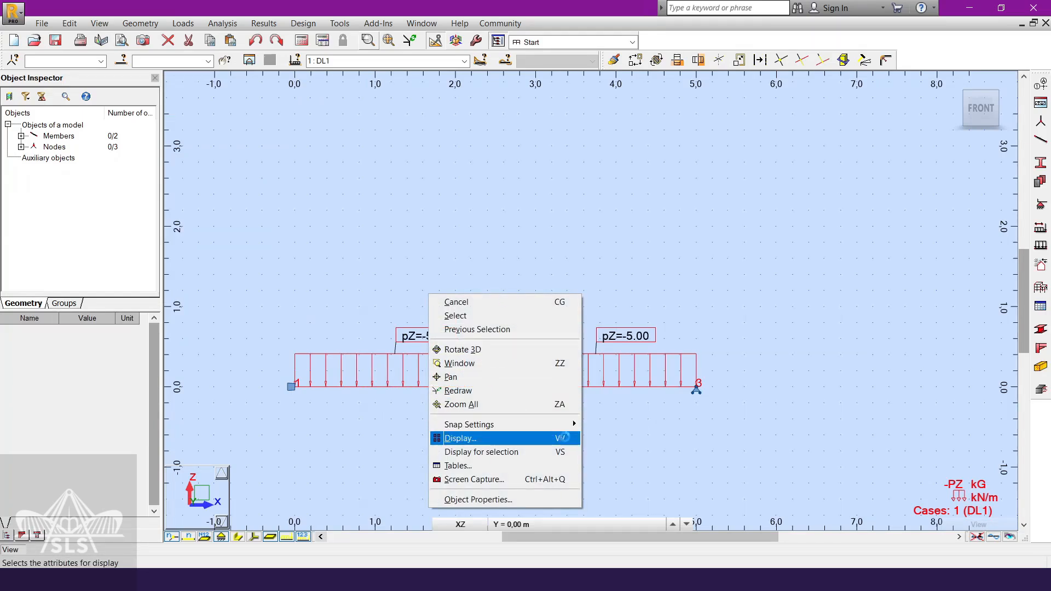
click(563, 438)
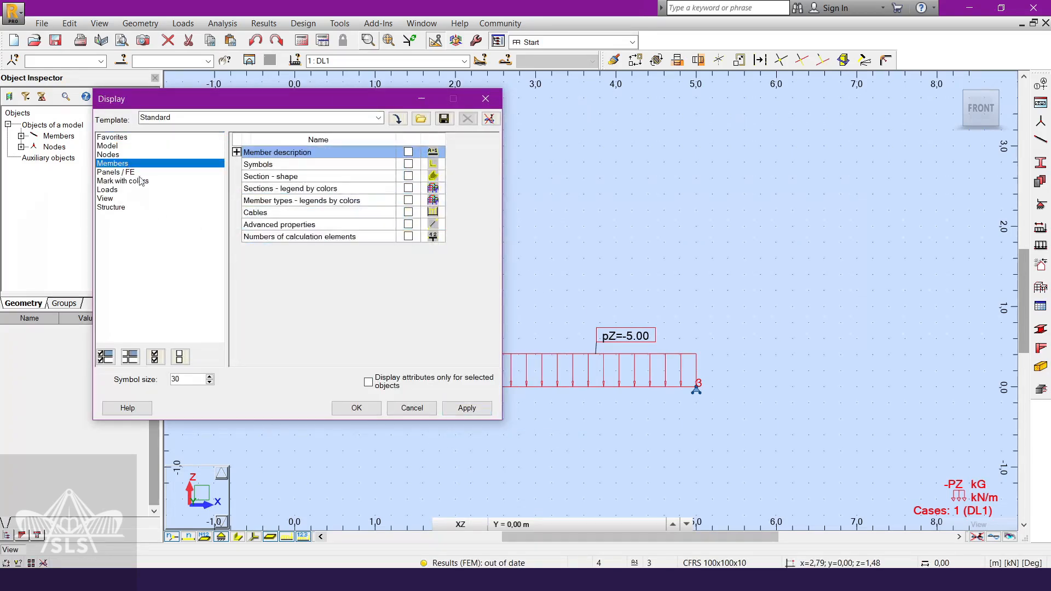
click(237, 225)
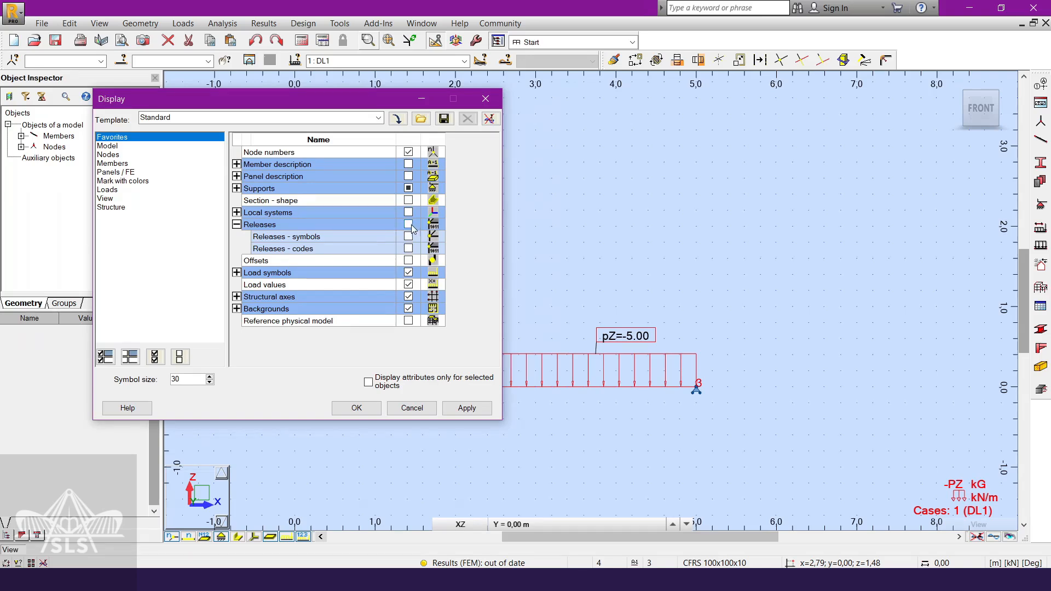
click(466, 407)
drag(369, 106, 883, 139)
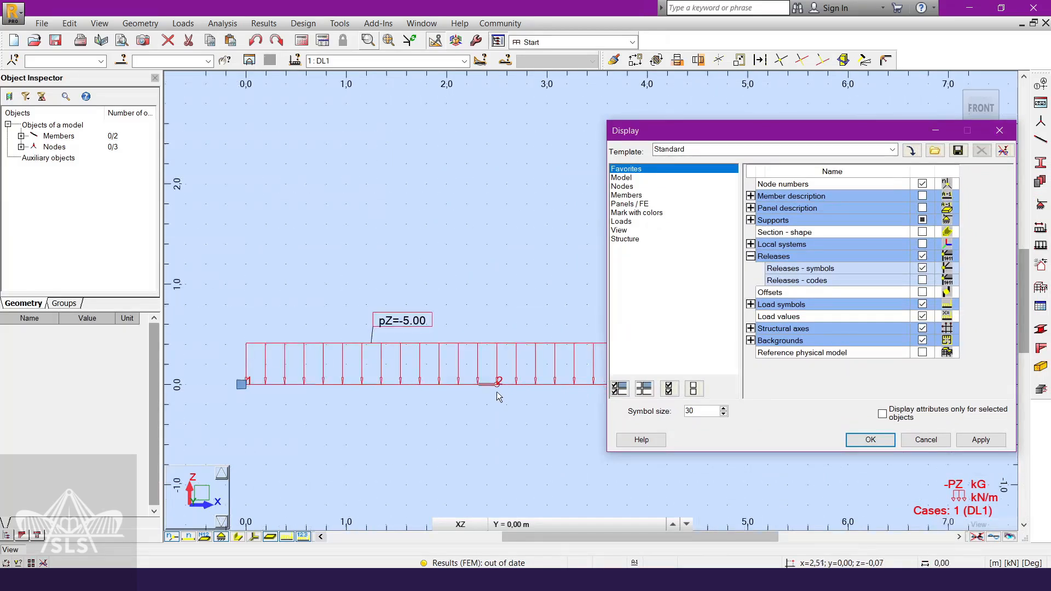
Turn on the release codes as well, accept the Display settings, and inspect the hinge code at node 2
click(922, 281)
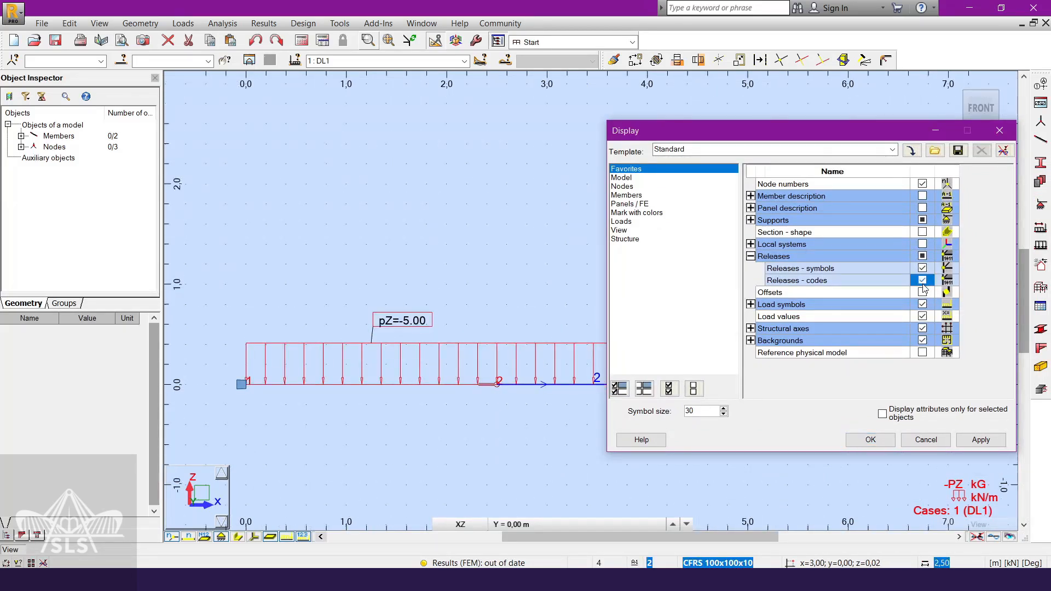
click(968, 440)
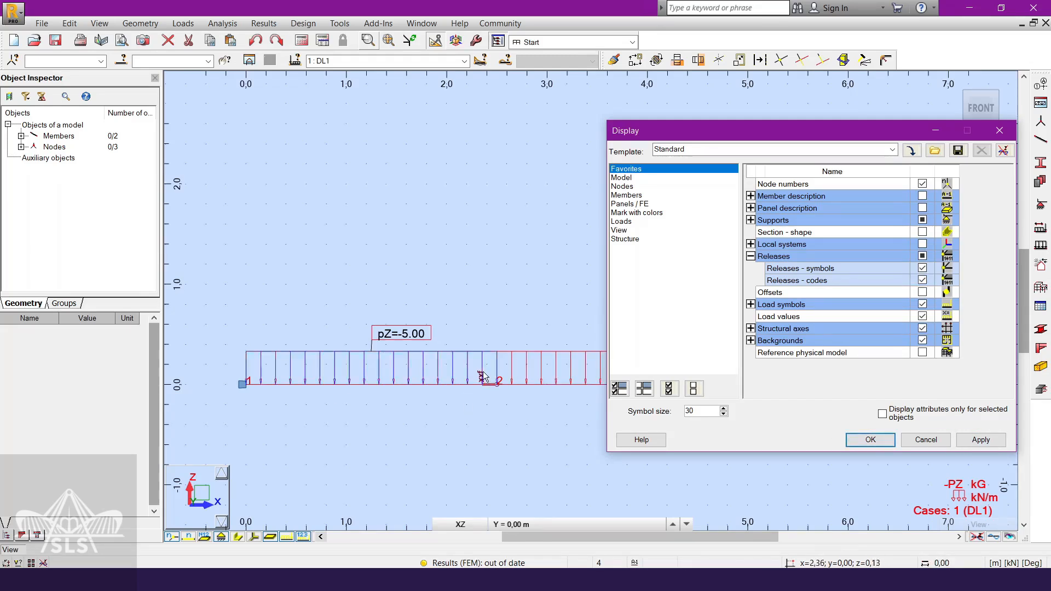
click(886, 442)
scroll(490, 393, up, 1)
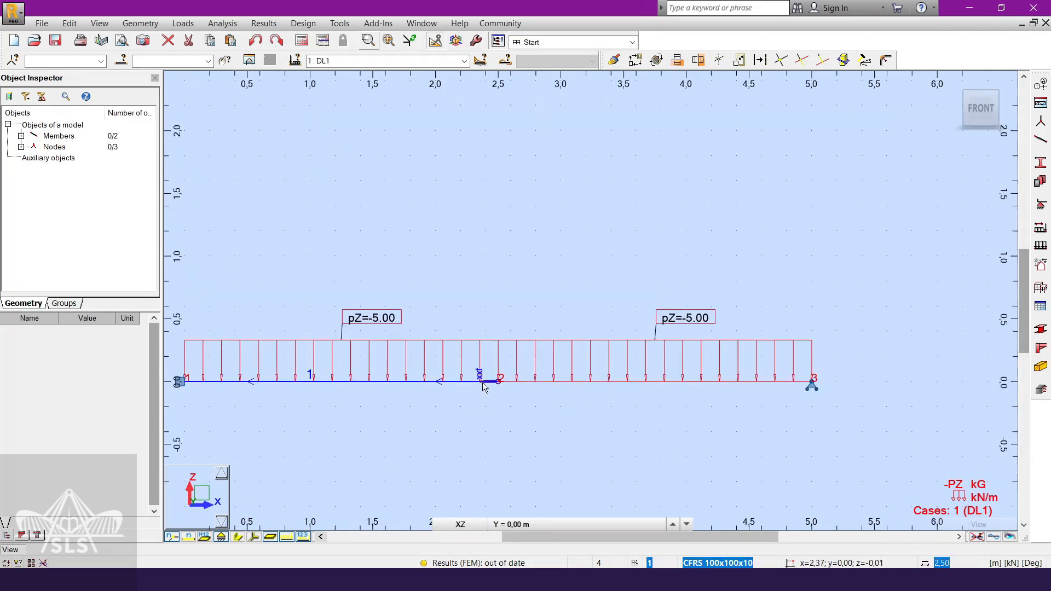
scroll(483, 386, up, 1)
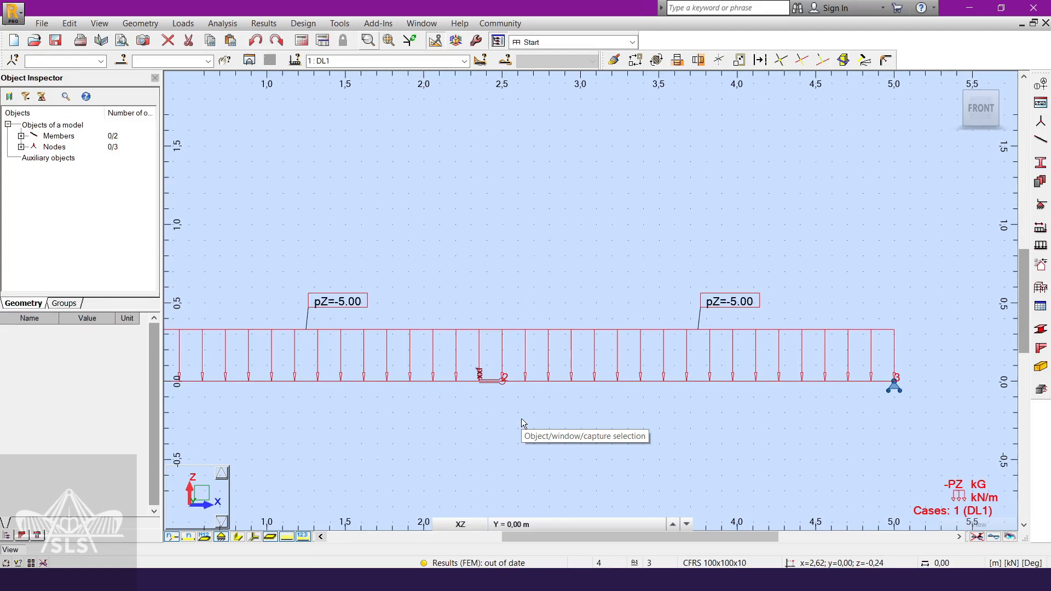
scroll(470, 317, down, 2)
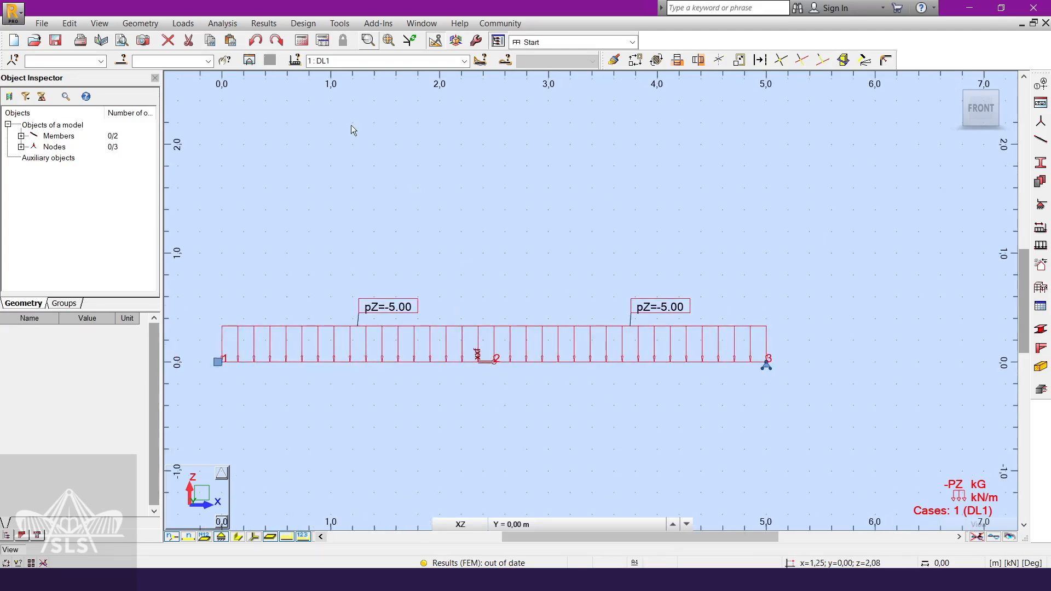
Calculate the structure and switch to the Loads layout to show the load table
key(F5)
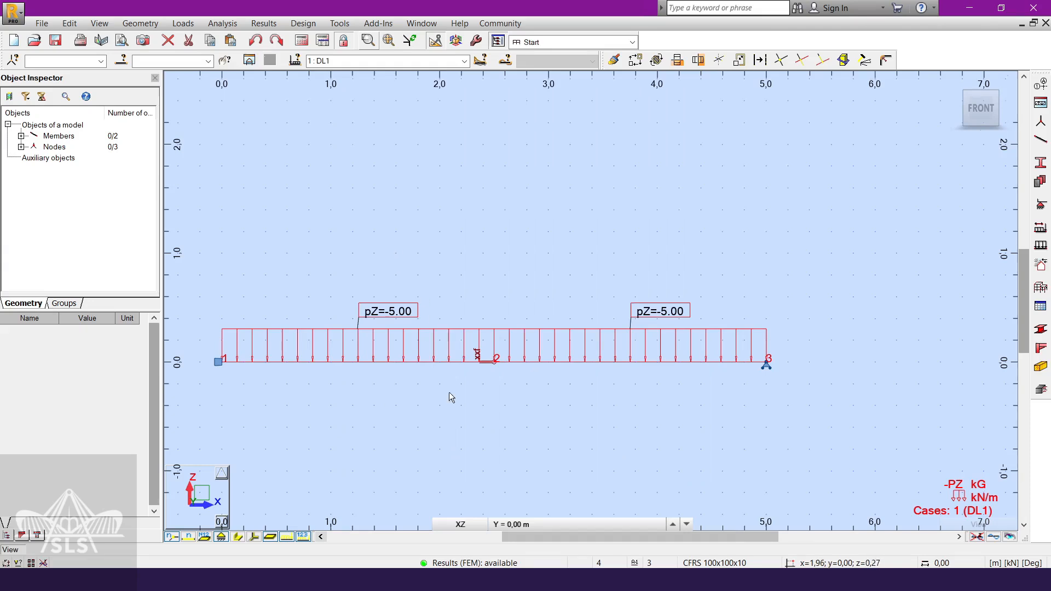
scroll(451, 393, up, 1)
click(632, 42)
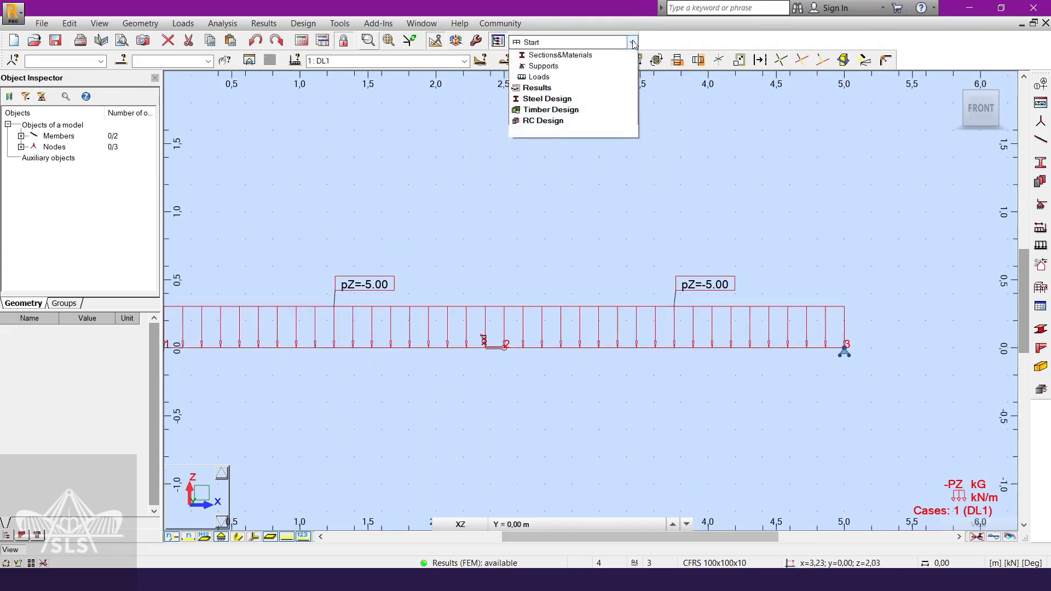
click(615, 121)
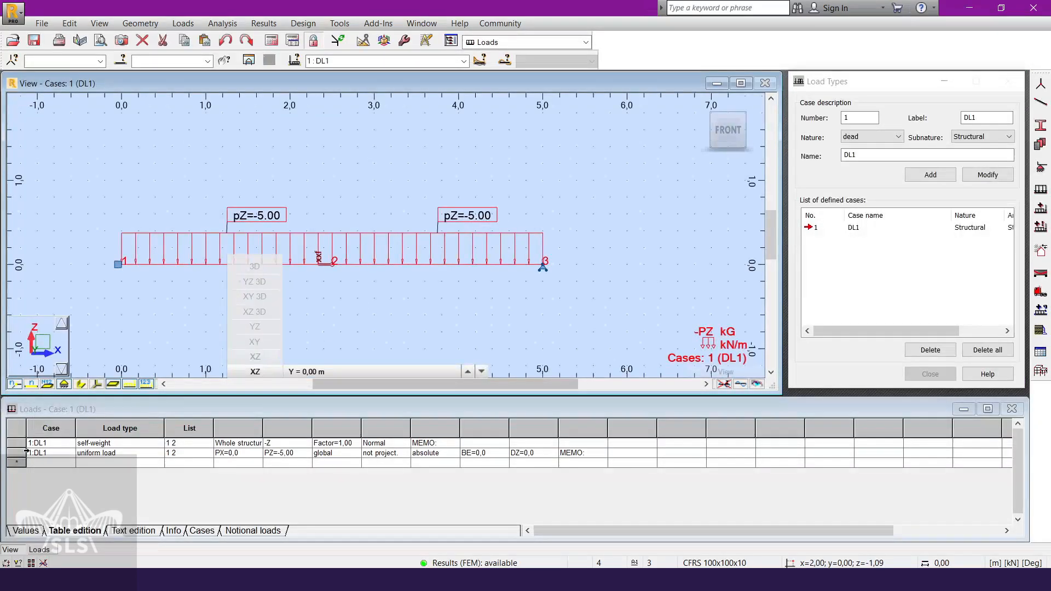
Remove the self-weight load of case DL1 from the load table, keeping only the uniform load
click(16, 443)
right_click(16, 443)
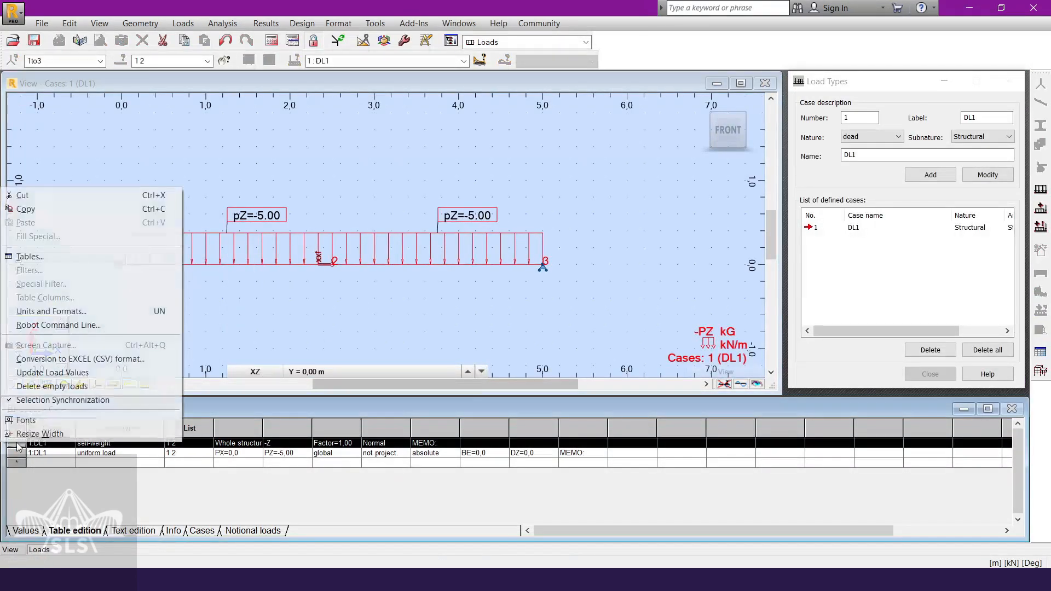
click(79, 197)
click(575, 327)
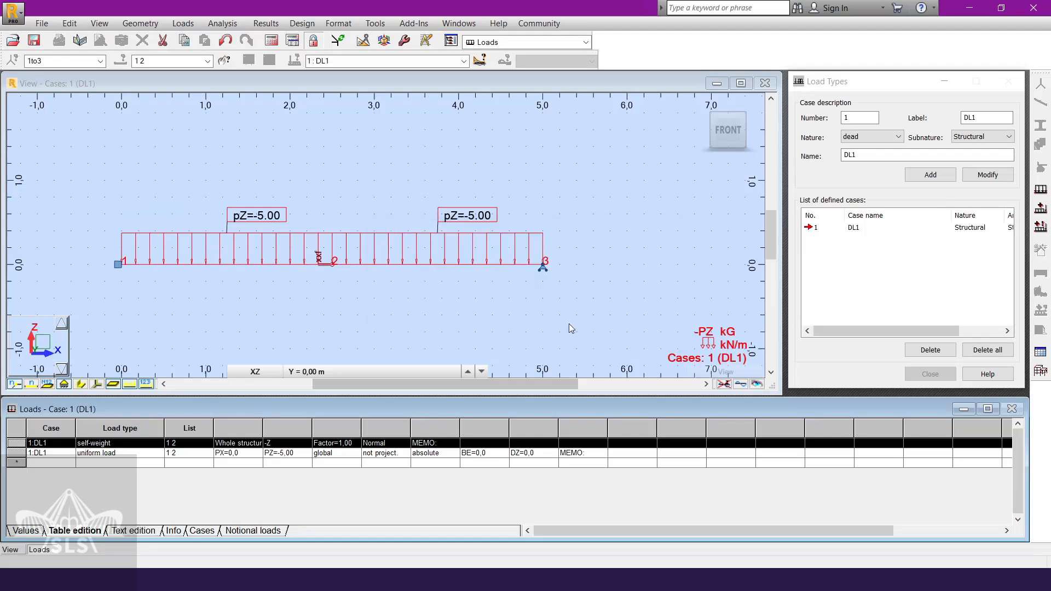
Return to the Start layout and recalculate the structure
click(580, 44)
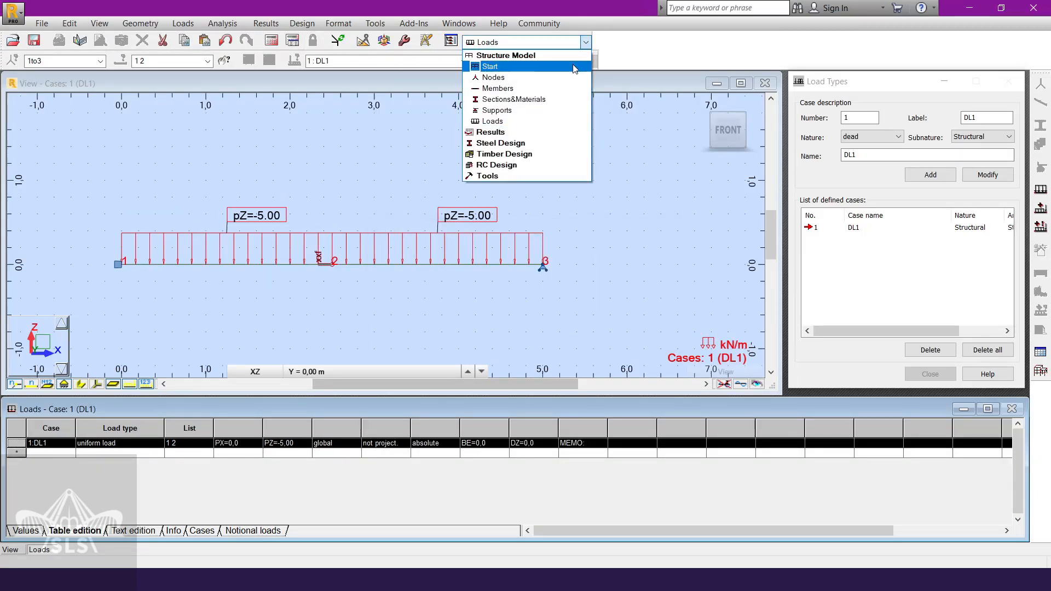
click(574, 67)
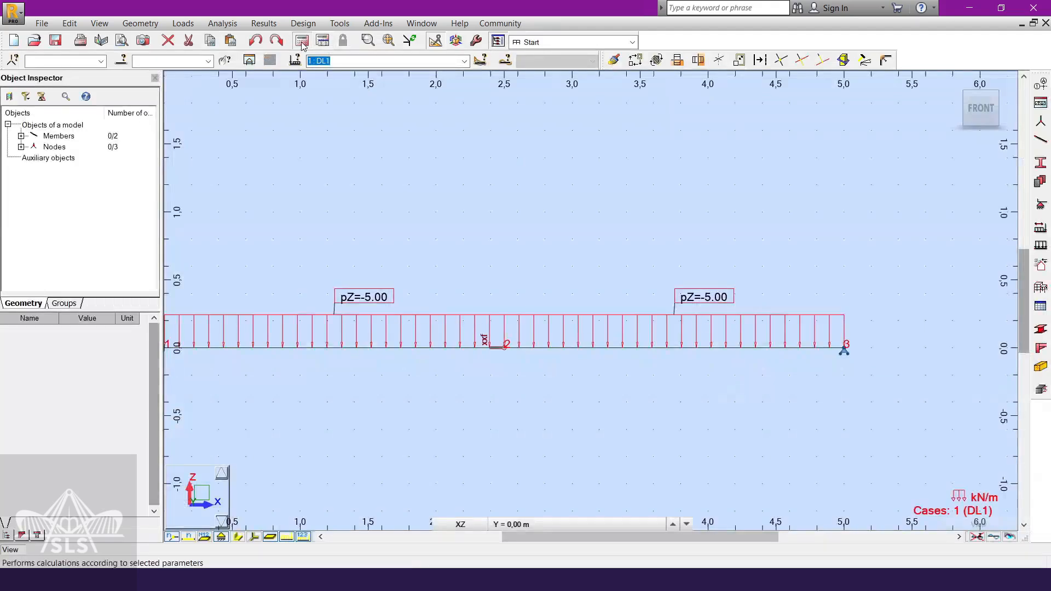
click(302, 41)
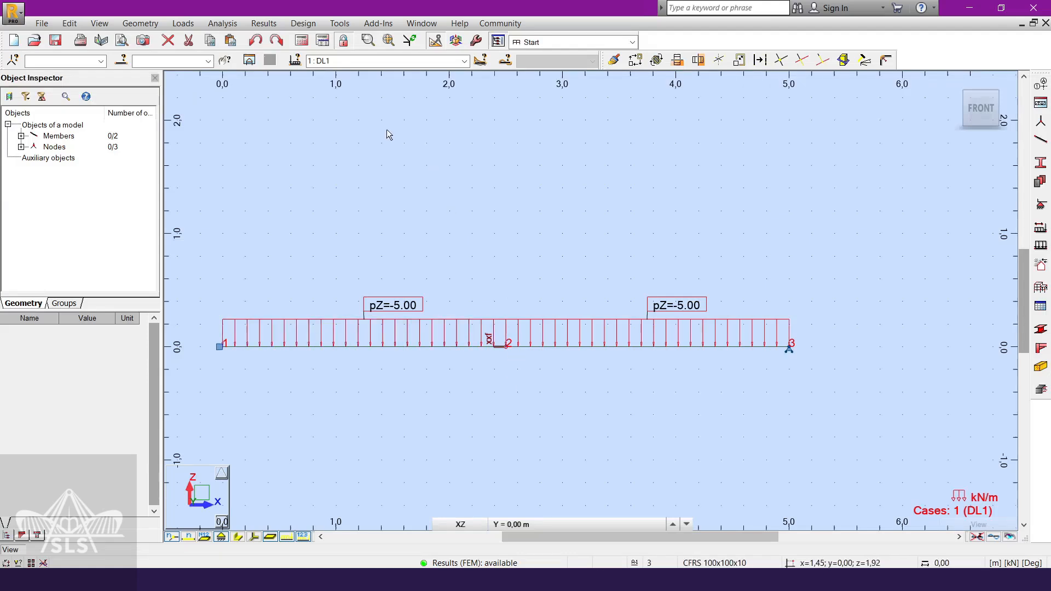
Open the member result Diagrams and display the Deformation of the beam
click(264, 23)
click(292, 72)
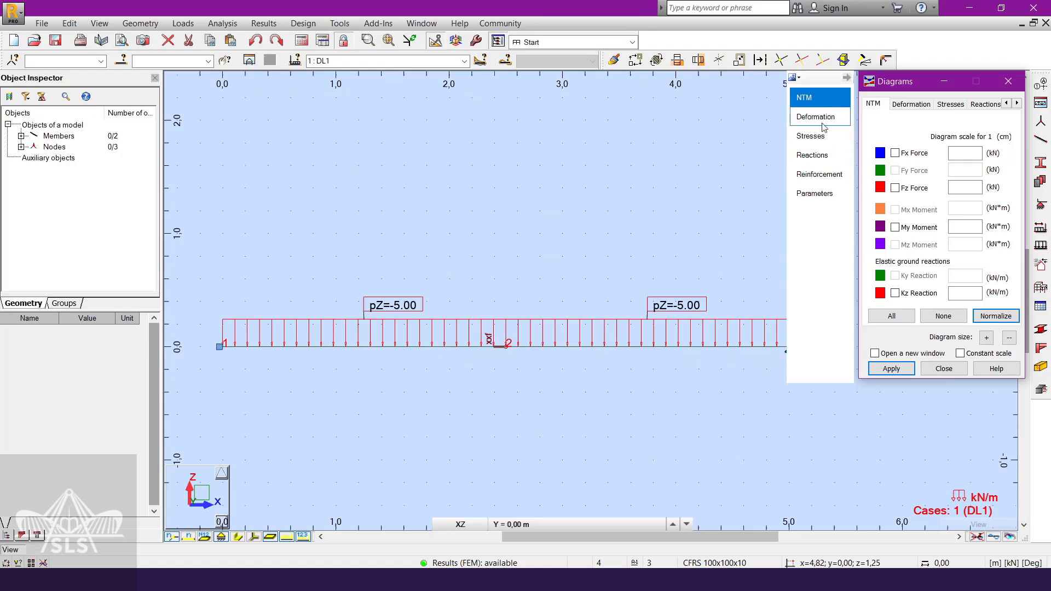
click(816, 117)
click(892, 150)
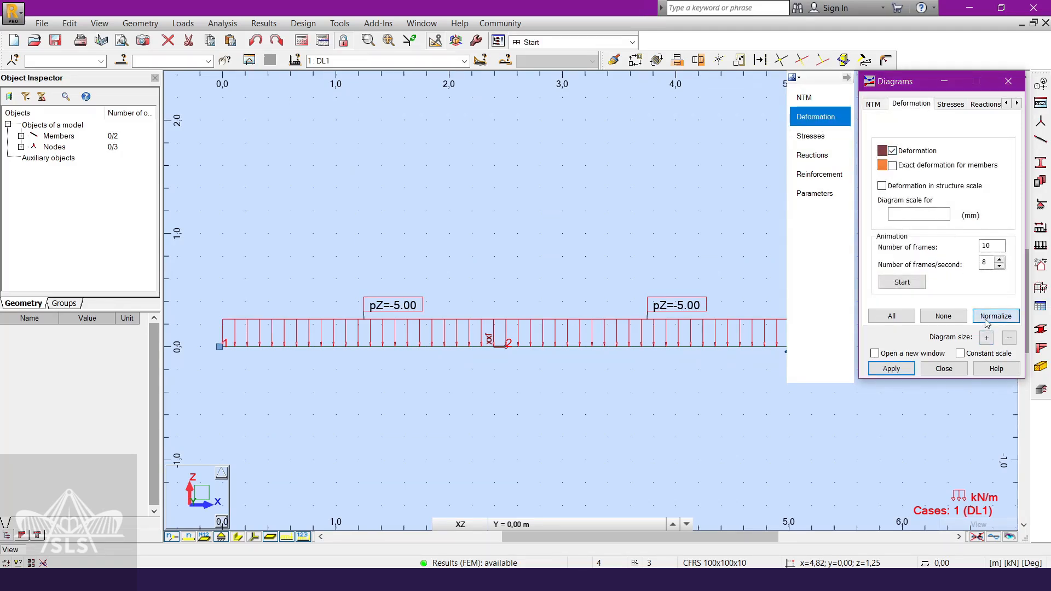
click(891, 368)
Set the diagram description to text, with differentiated values and filled style, apply it to the deformation, and close Diagrams
click(814, 193)
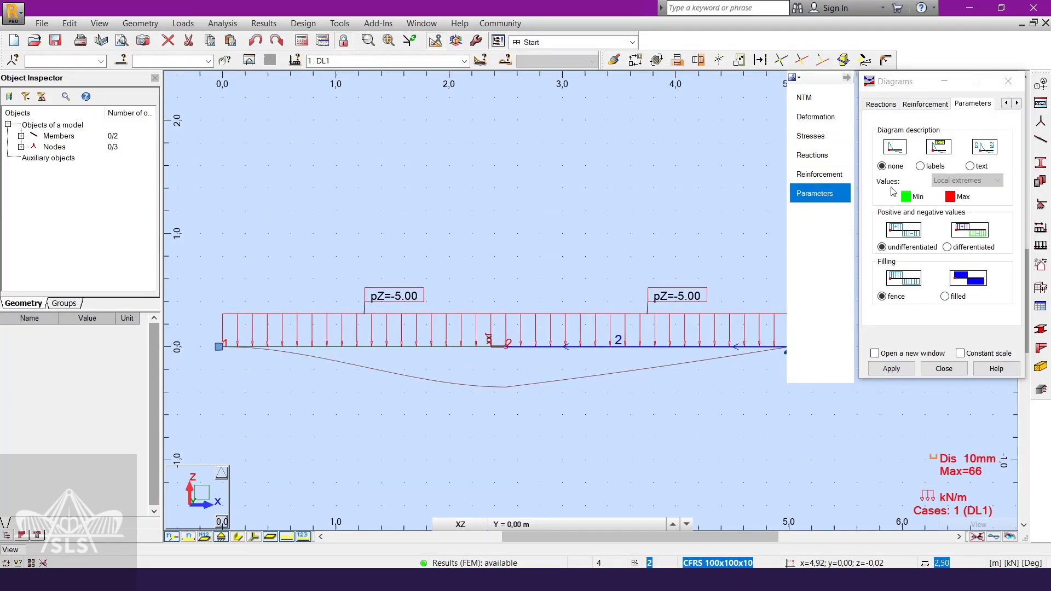
click(969, 167)
click(947, 247)
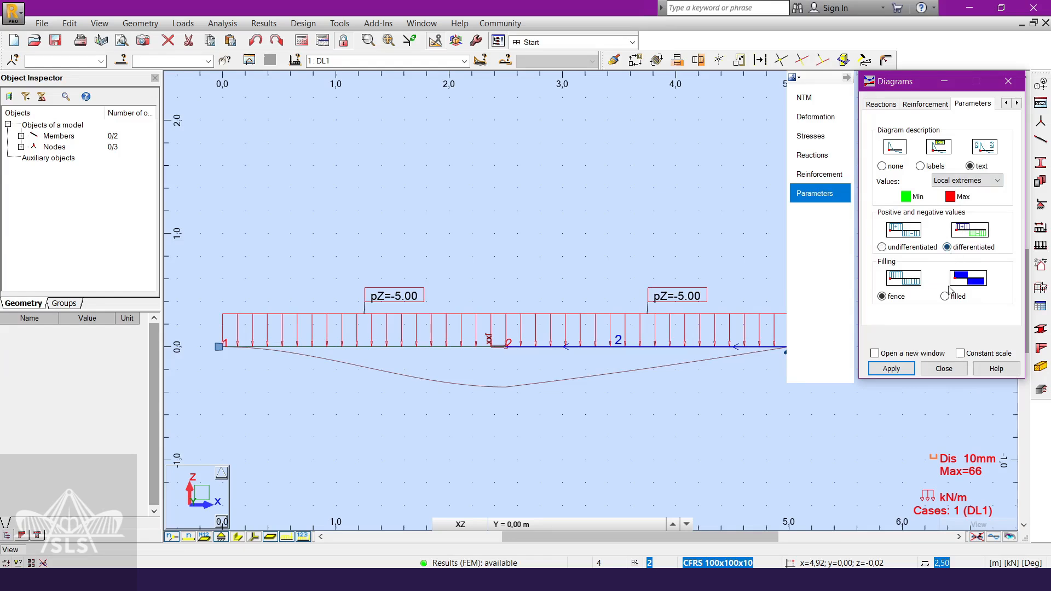
click(944, 296)
click(887, 370)
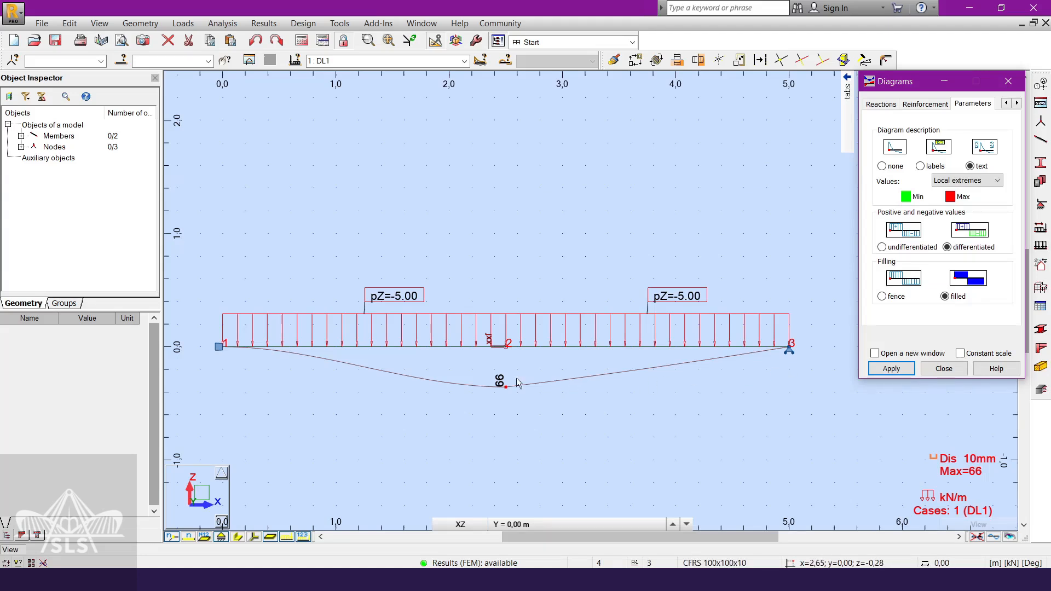
click(942, 369)
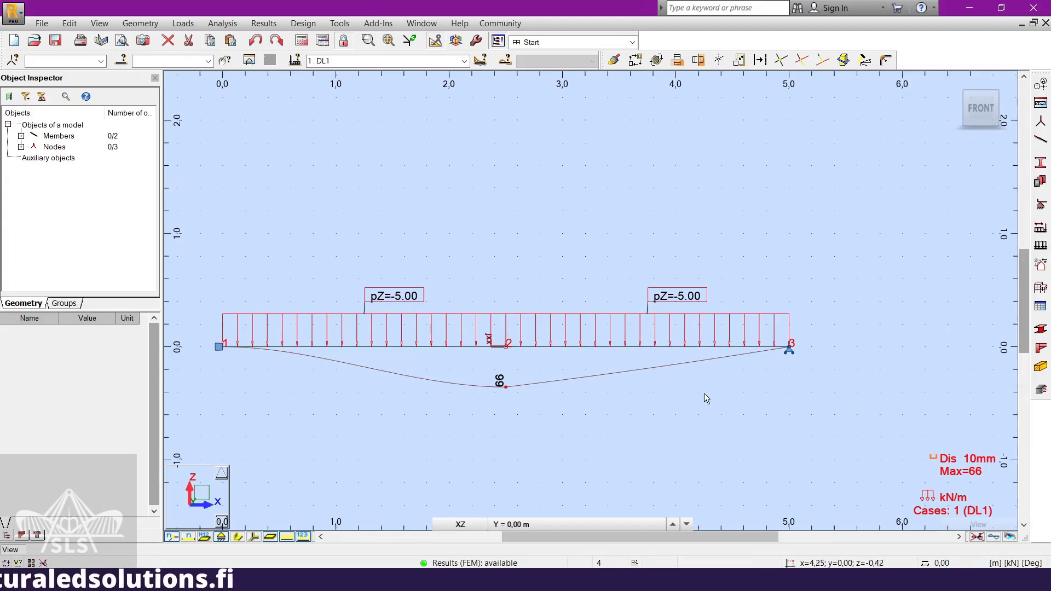